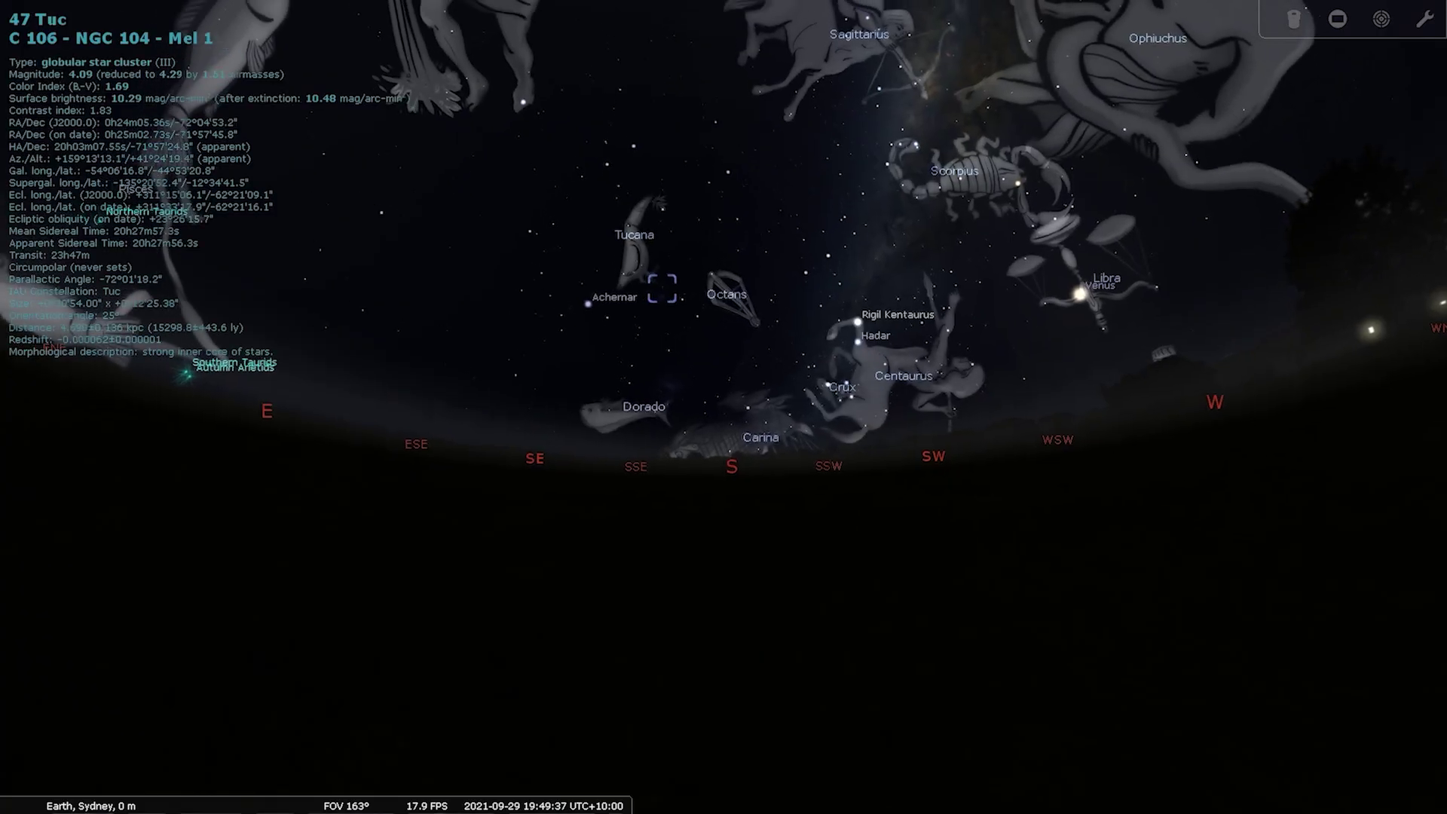
- Auto-zoom the Stellarium sky view onto the selected 47 Tuc with the '/' key
{"action": "key", "text": "slash"}
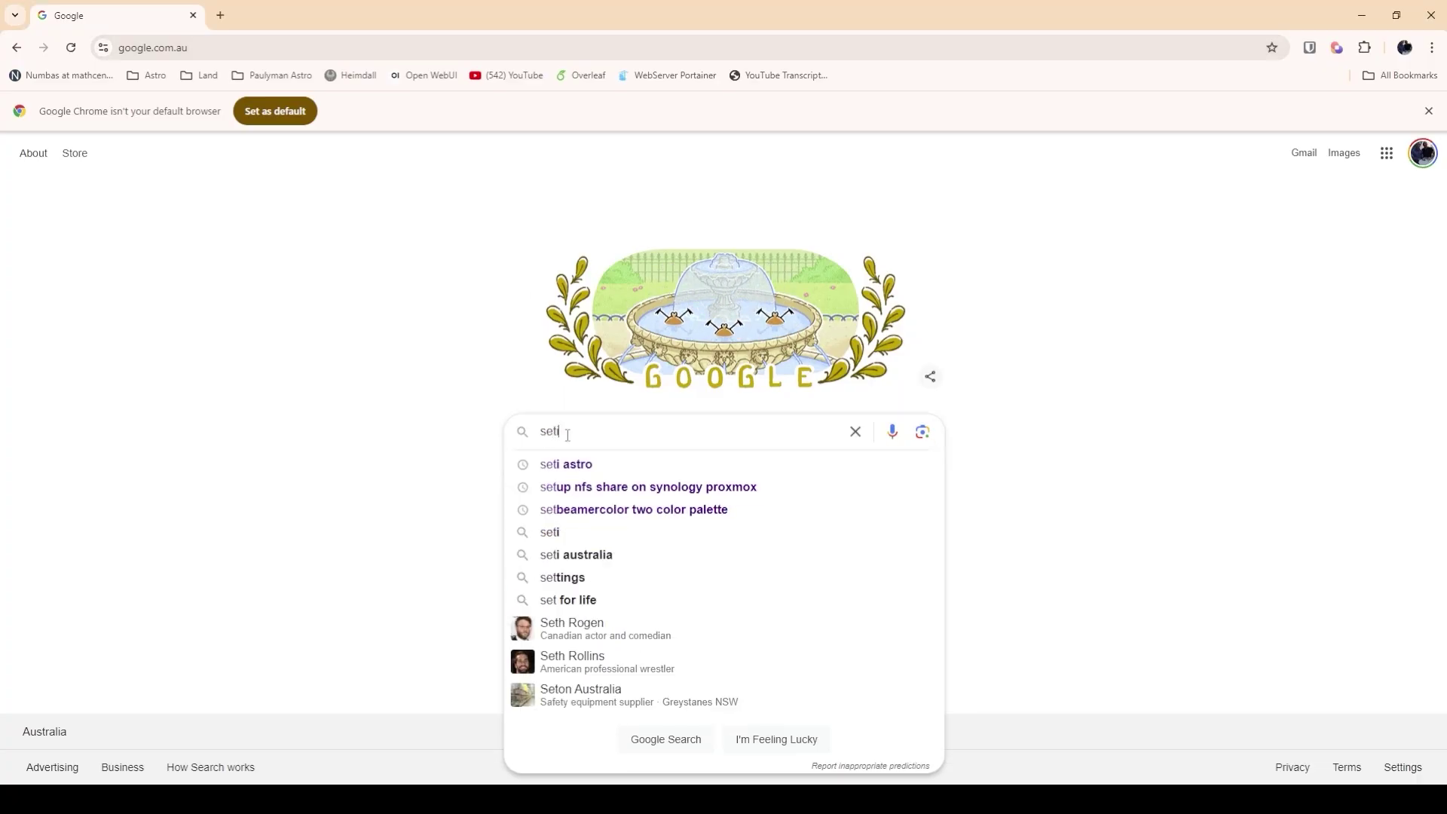
- Search 'seti astro', go to setiastro.com's pixinsight scripts page and select the repository URL
{"action": "type", "text": "i astro"}
{"action": "key", "text": "Return"}
{"action": "left_click", "coordinate": [222, 297]}
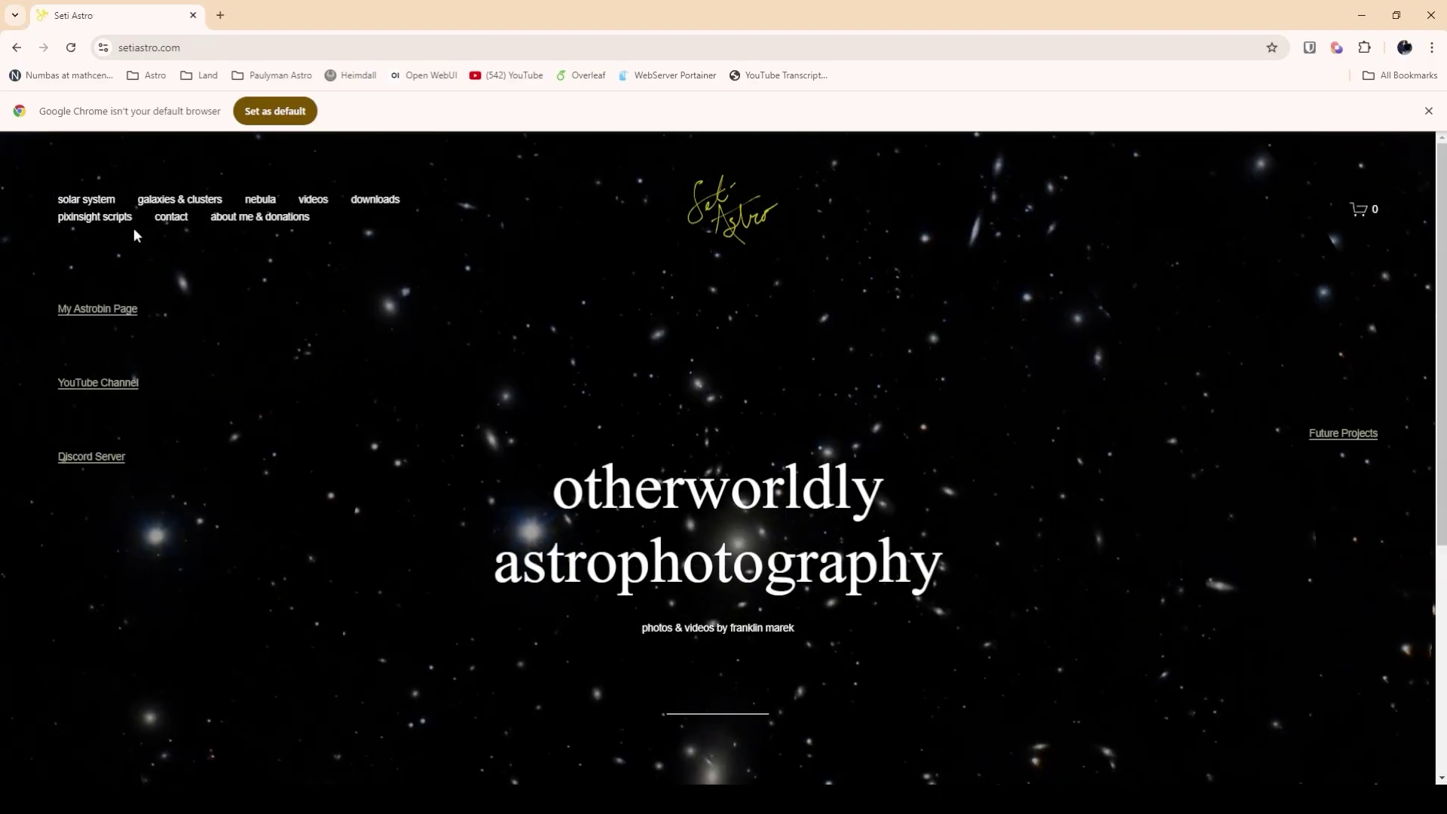
{"action": "left_click", "coordinate": [107, 218]}
{"action": "left_click_drag", "start_coordinate": [480, 427], "coordinate": [788, 427]}
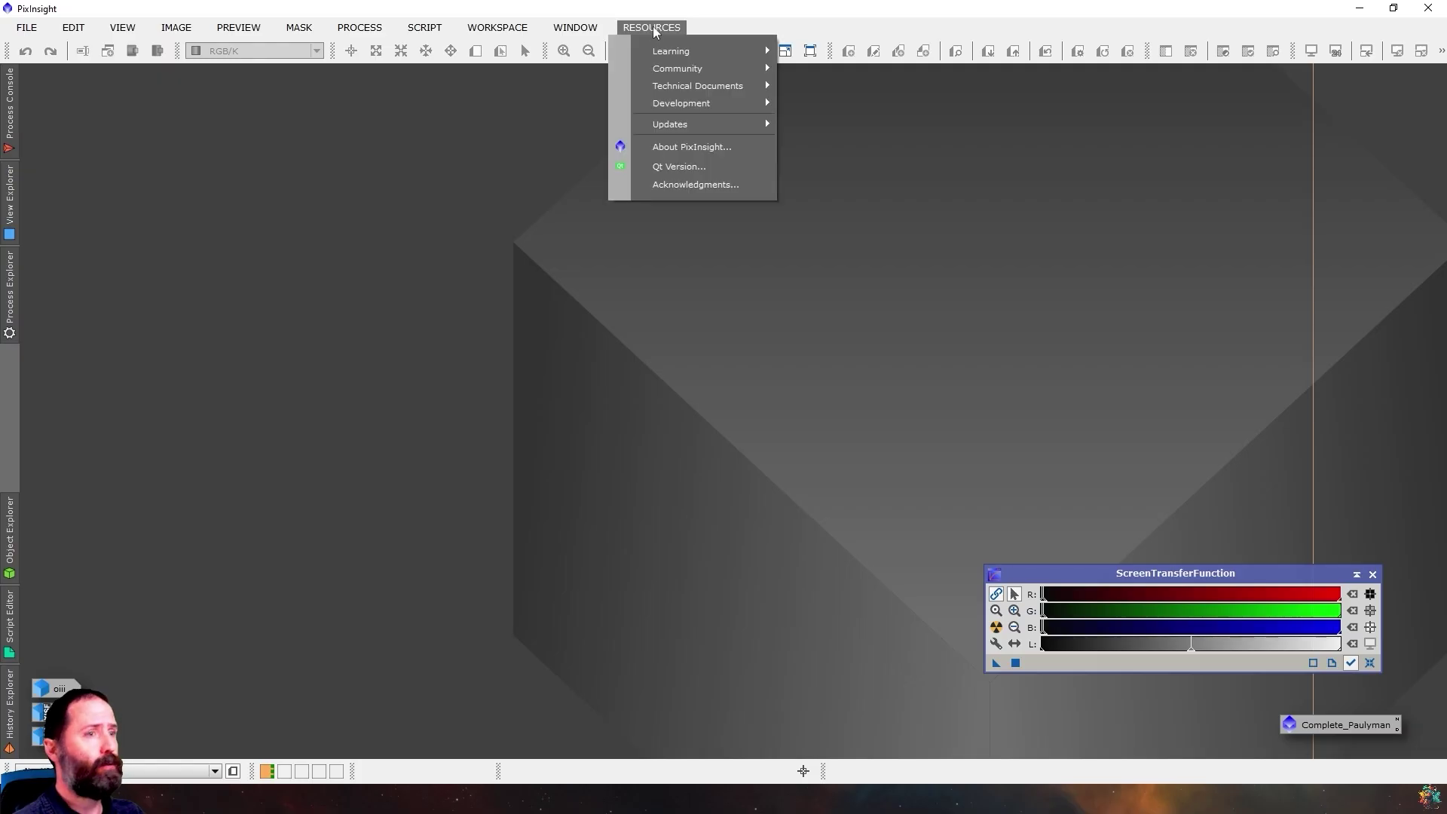
{"action": "mouse_move", "coordinate": [694, 121]}
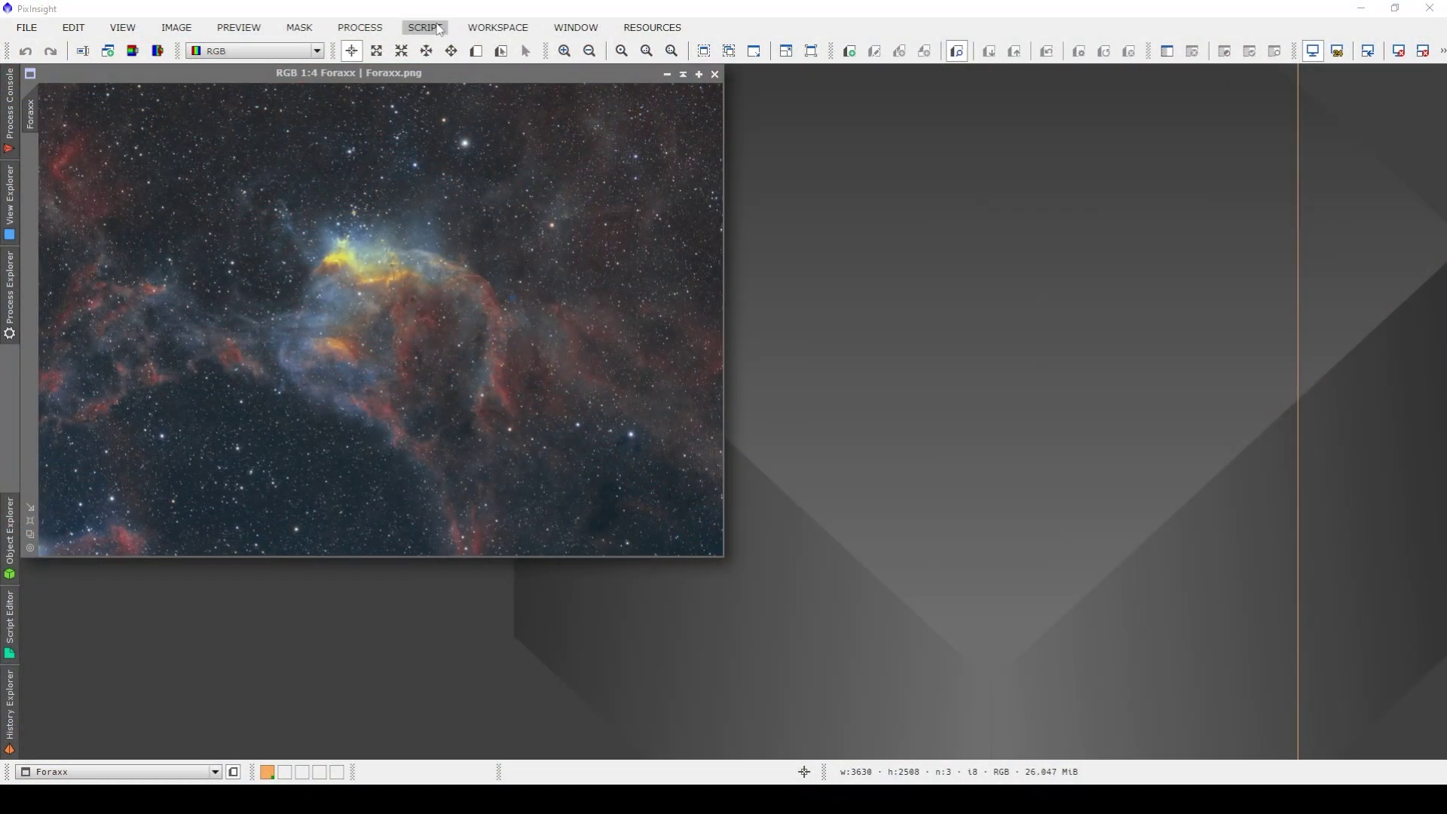
- Run SetiAstro's Whats In My Image on Foraxx and dismiss the no-astrometric-solution warning
{"action": "left_click", "coordinate": [440, 28]}
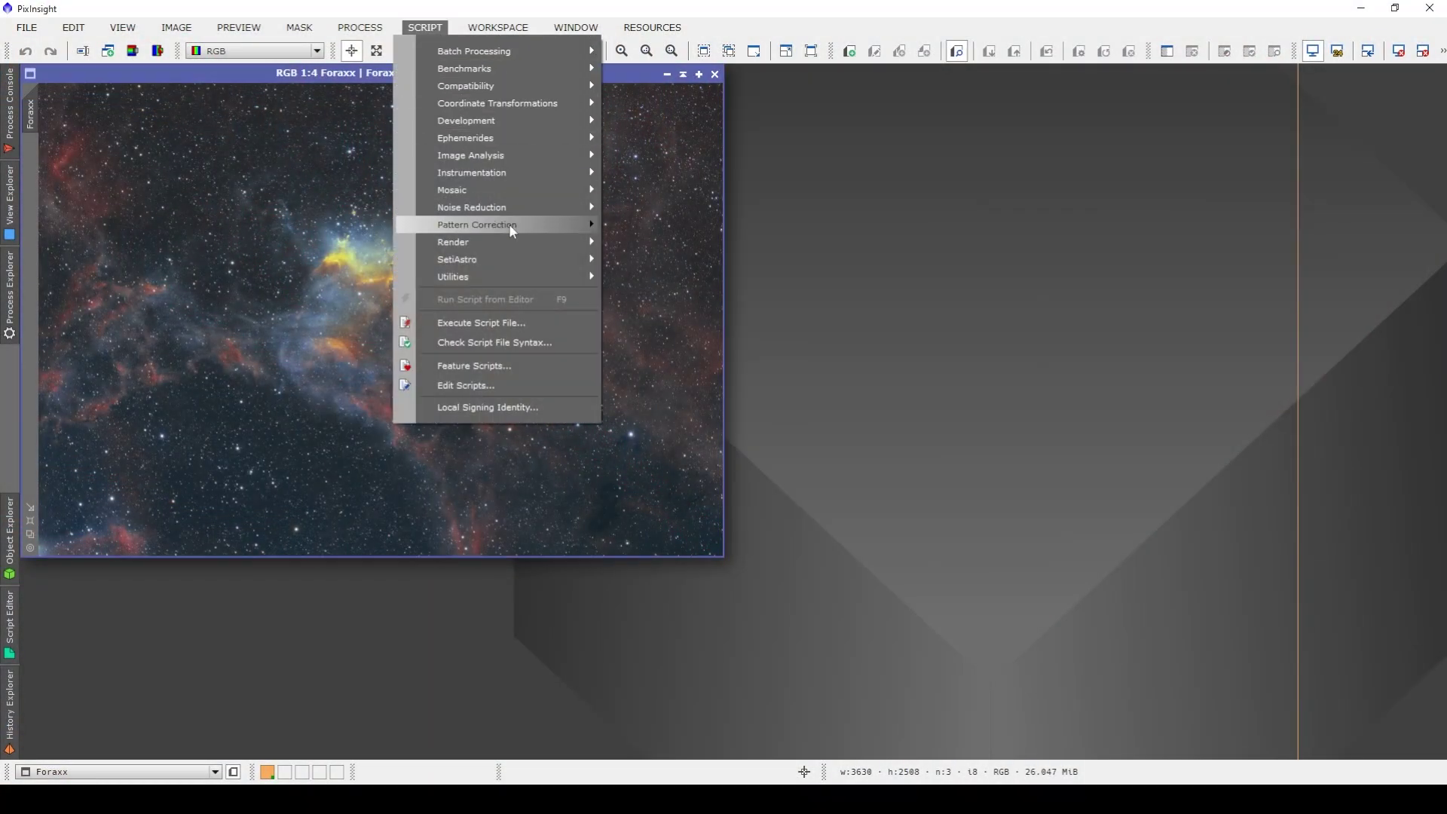
{"action": "mouse_move", "coordinate": [526, 259]}
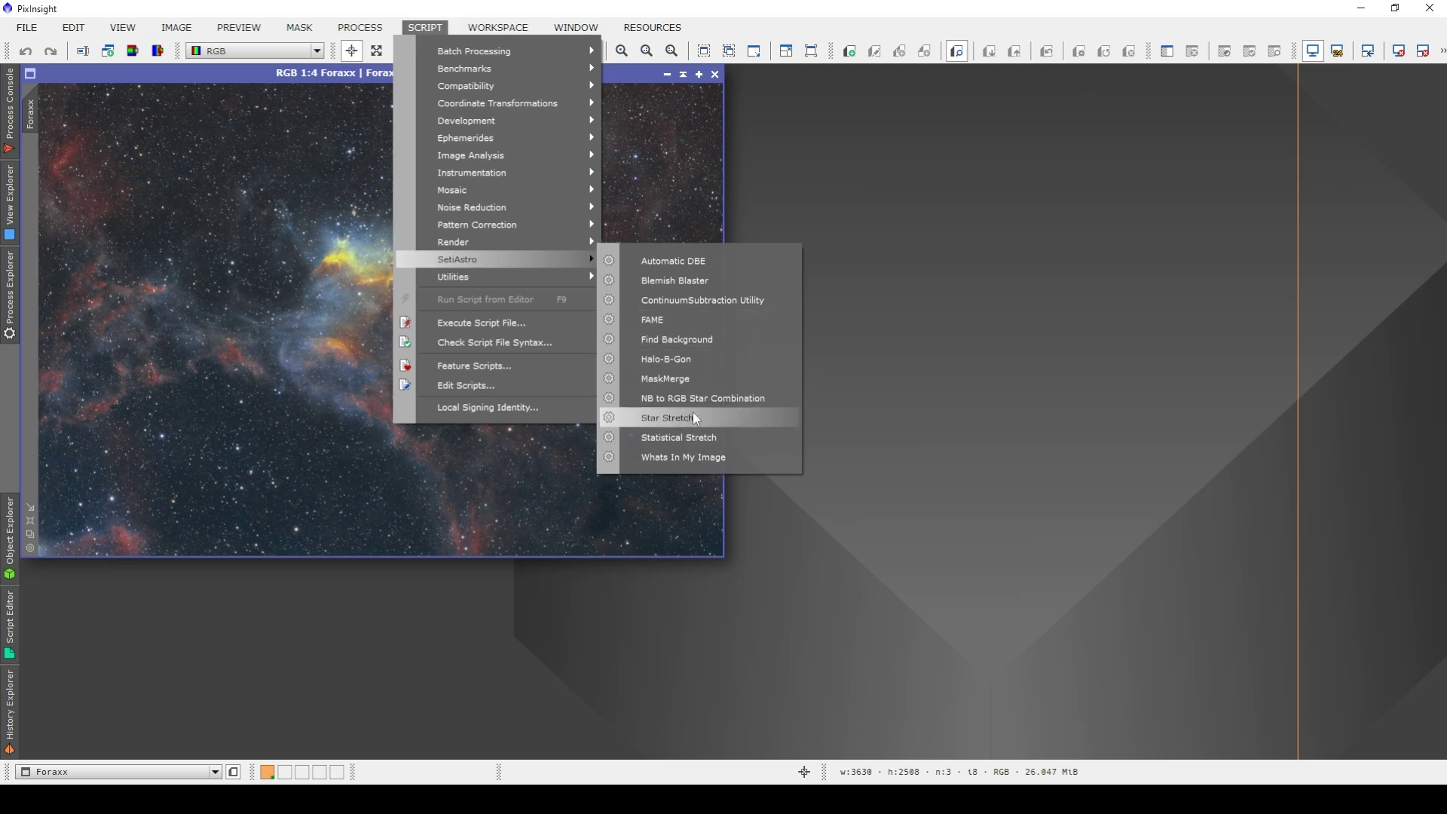
{"action": "left_click", "coordinate": [707, 458]}
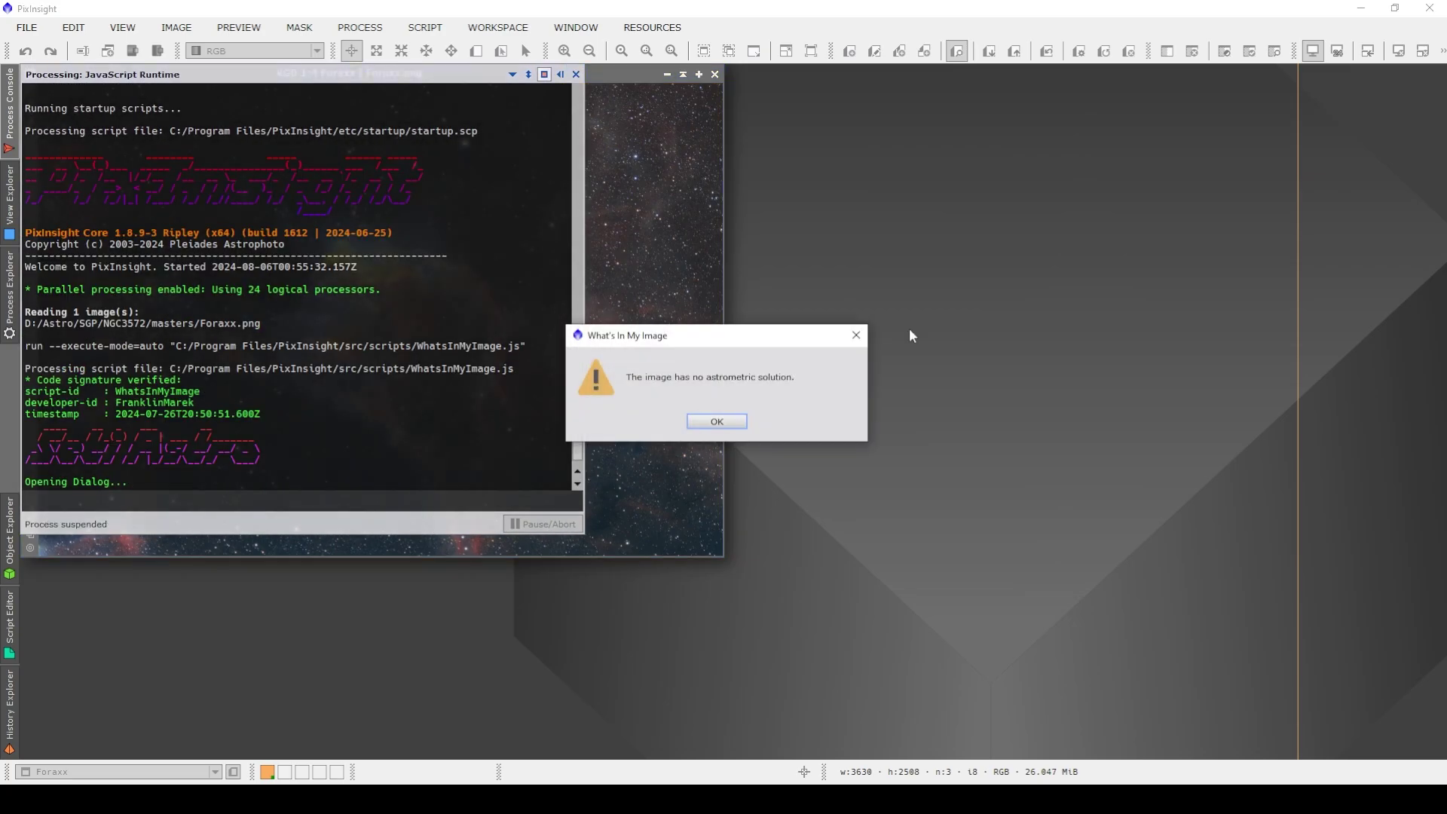
{"action": "left_click", "coordinate": [726, 420]}
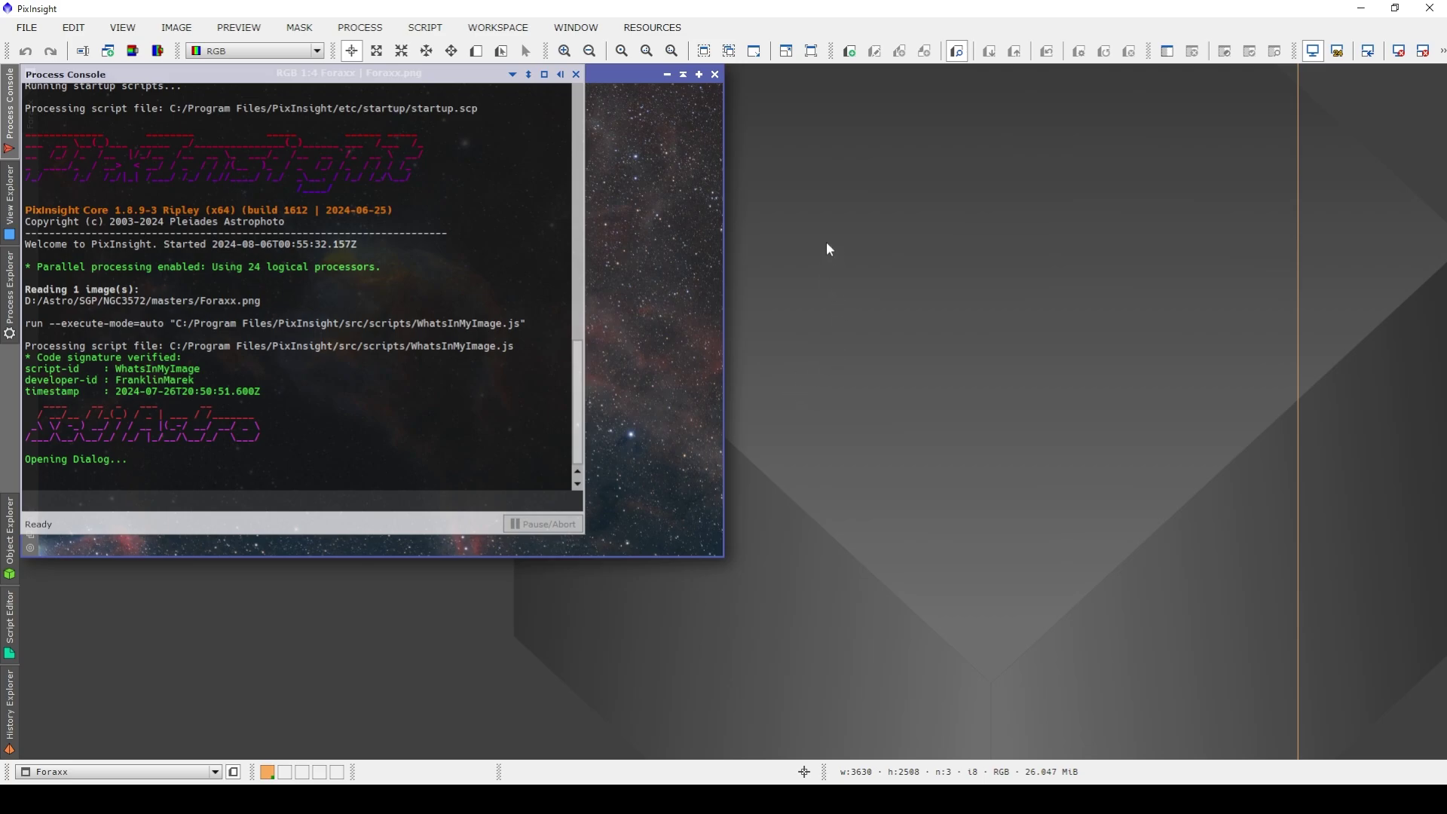
{"action": "left_click", "coordinate": [428, 27]}
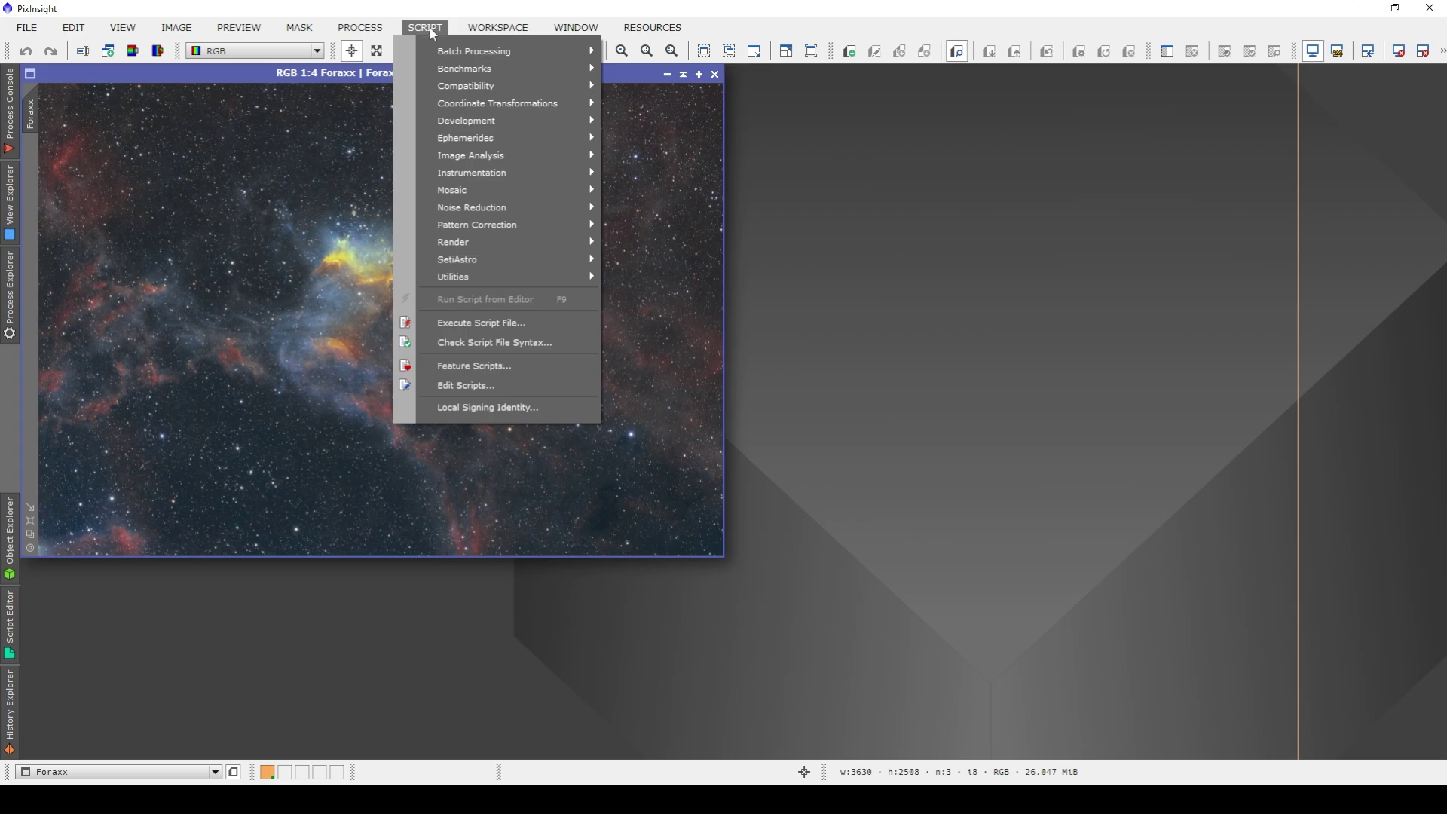
- Launch ImageSolver and fill in the centre coordinates by searching for ngc3572
{"action": "mouse_move", "coordinate": [501, 156]}
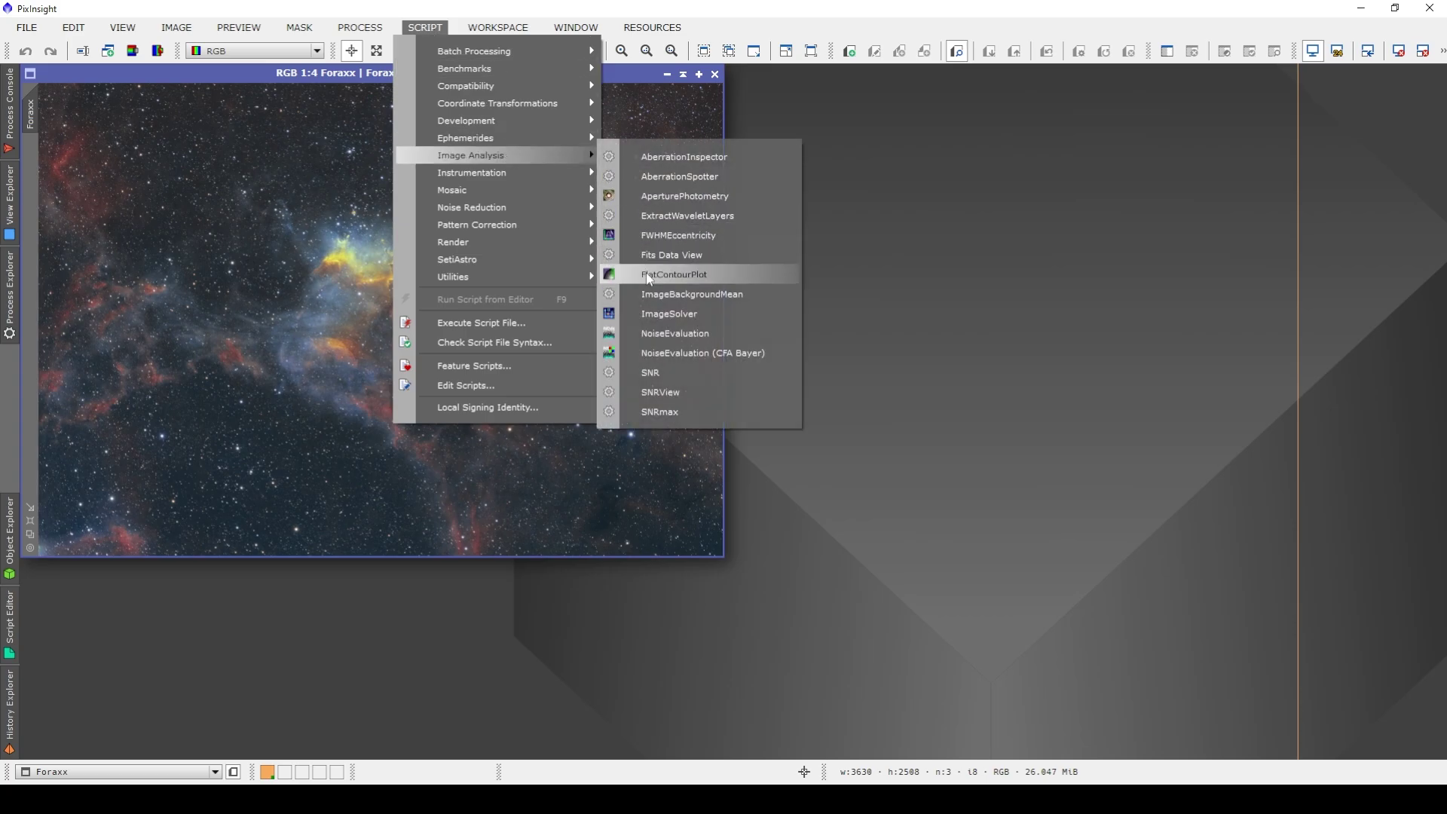
{"action": "left_click", "coordinate": [655, 323]}
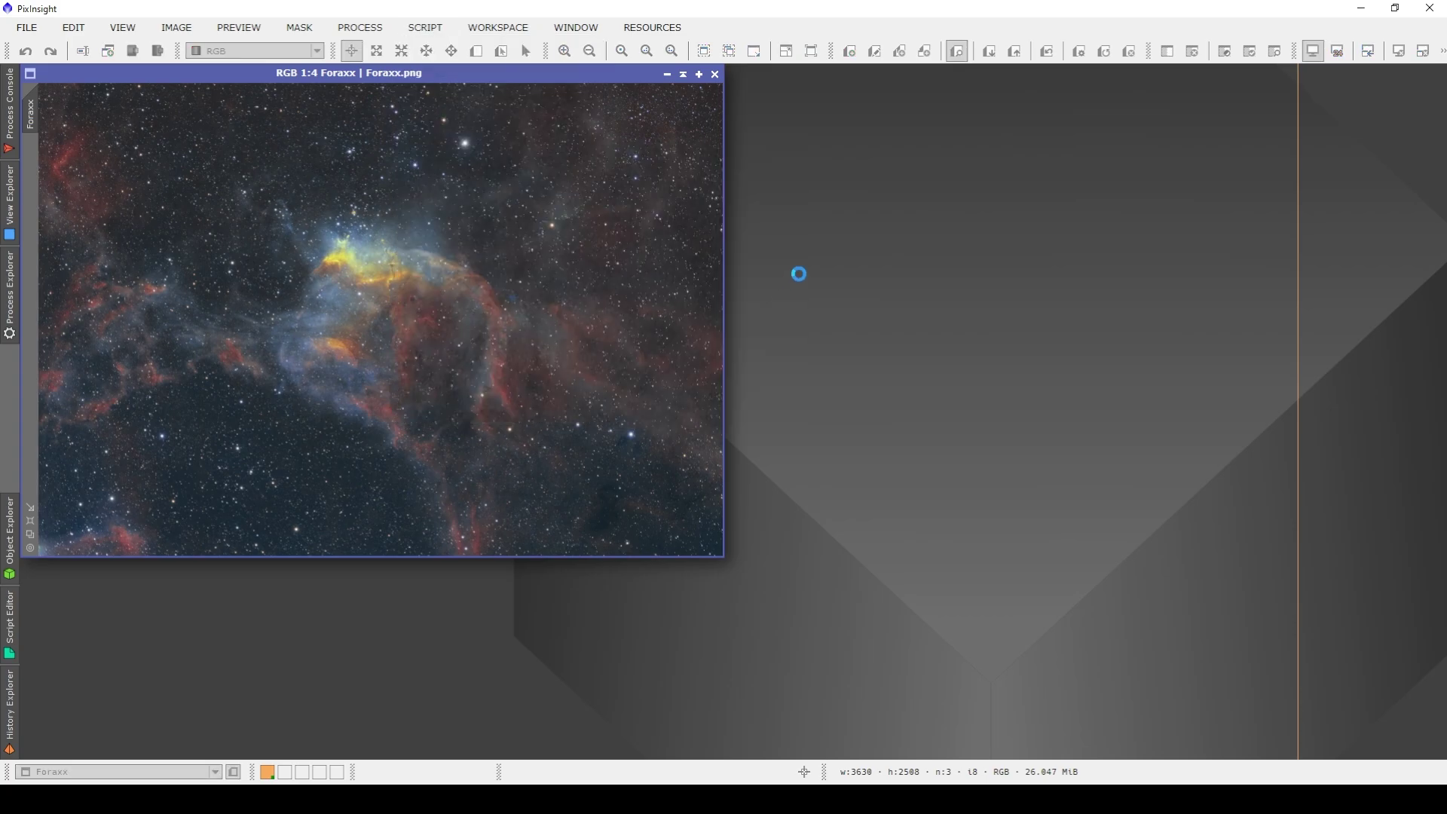
{"action": "left_click", "coordinate": [906, 253]}
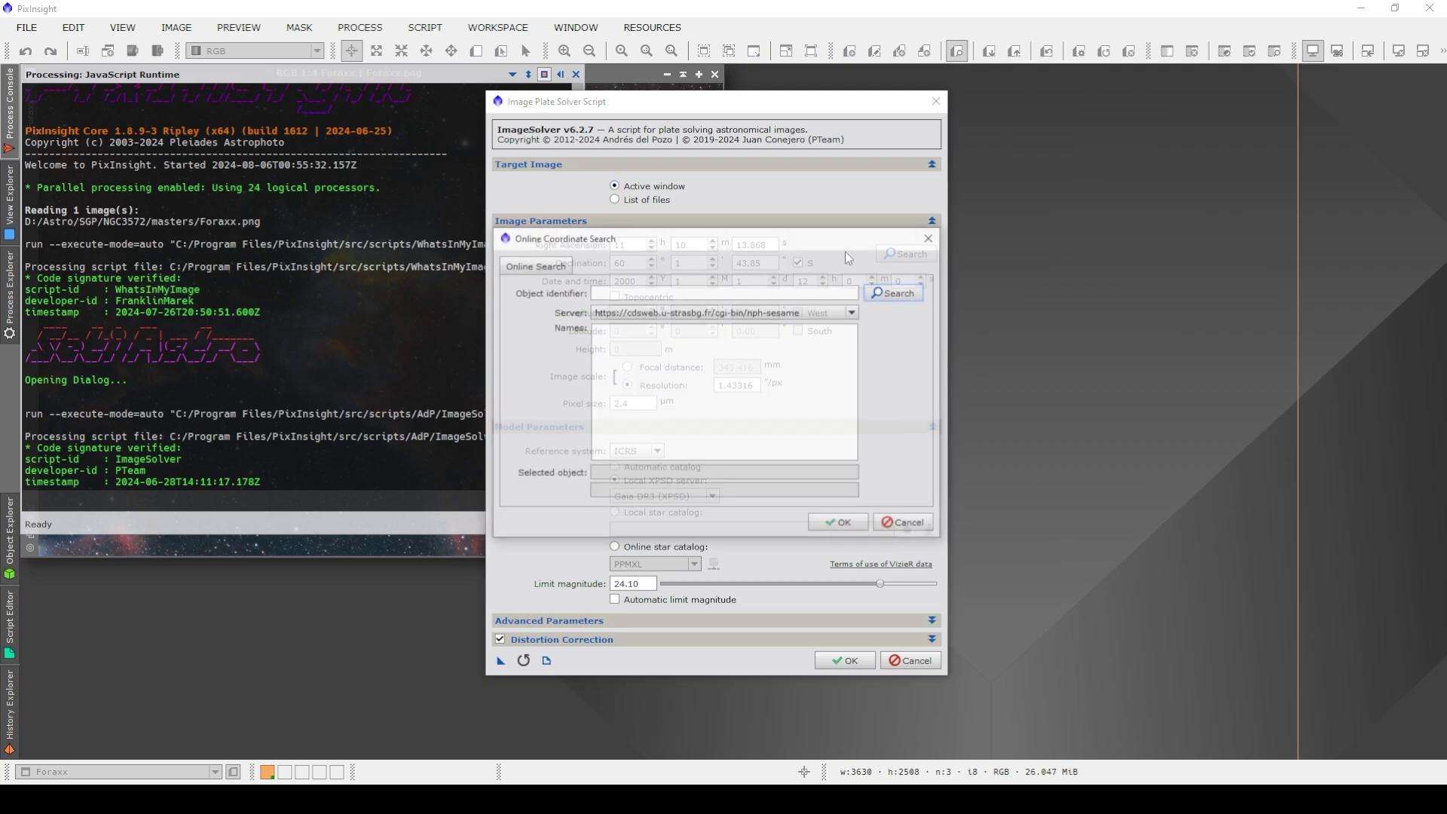
{"action": "left_click", "coordinate": [691, 292]}
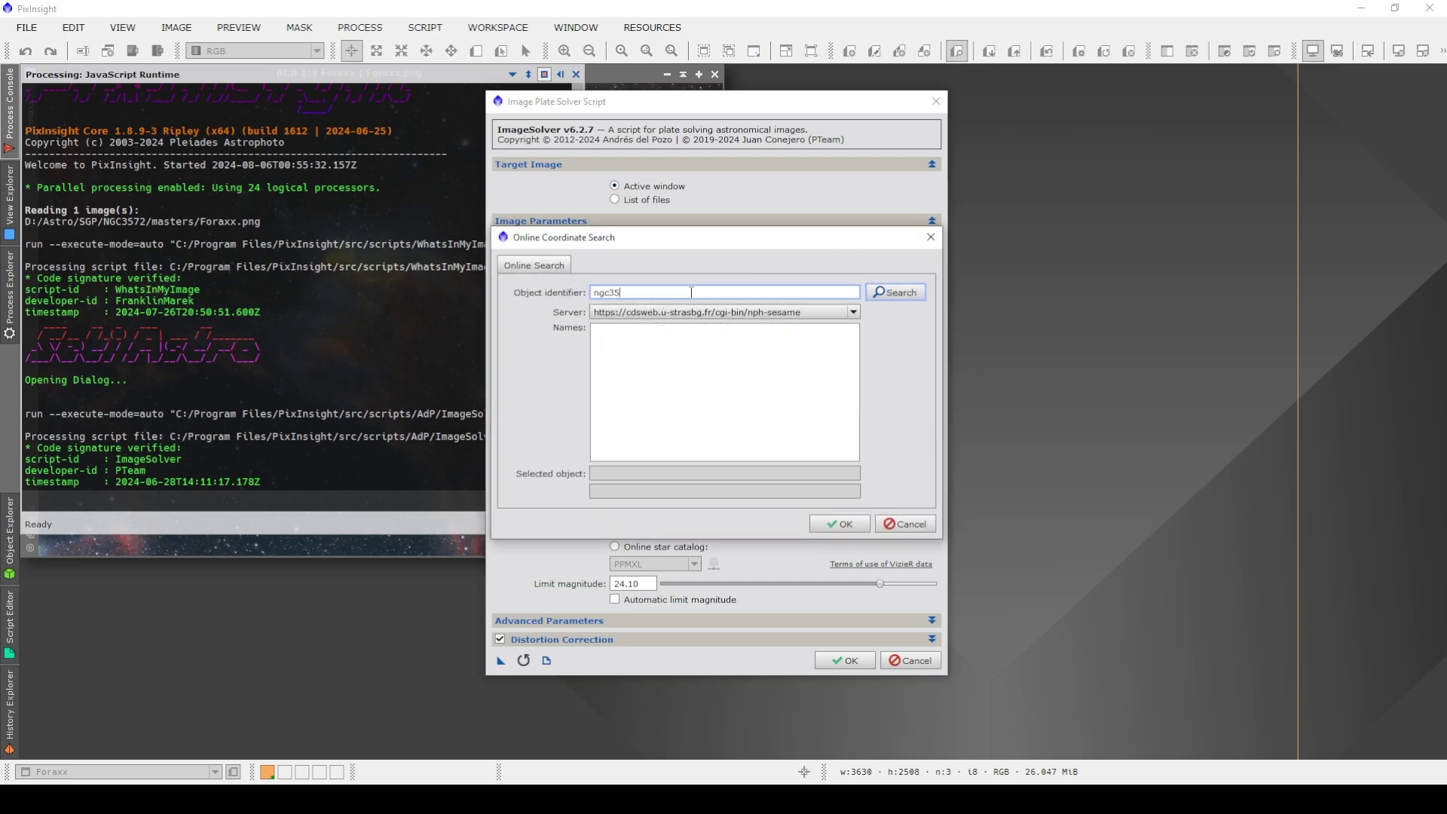
{"action": "left_click", "coordinate": [899, 297]}
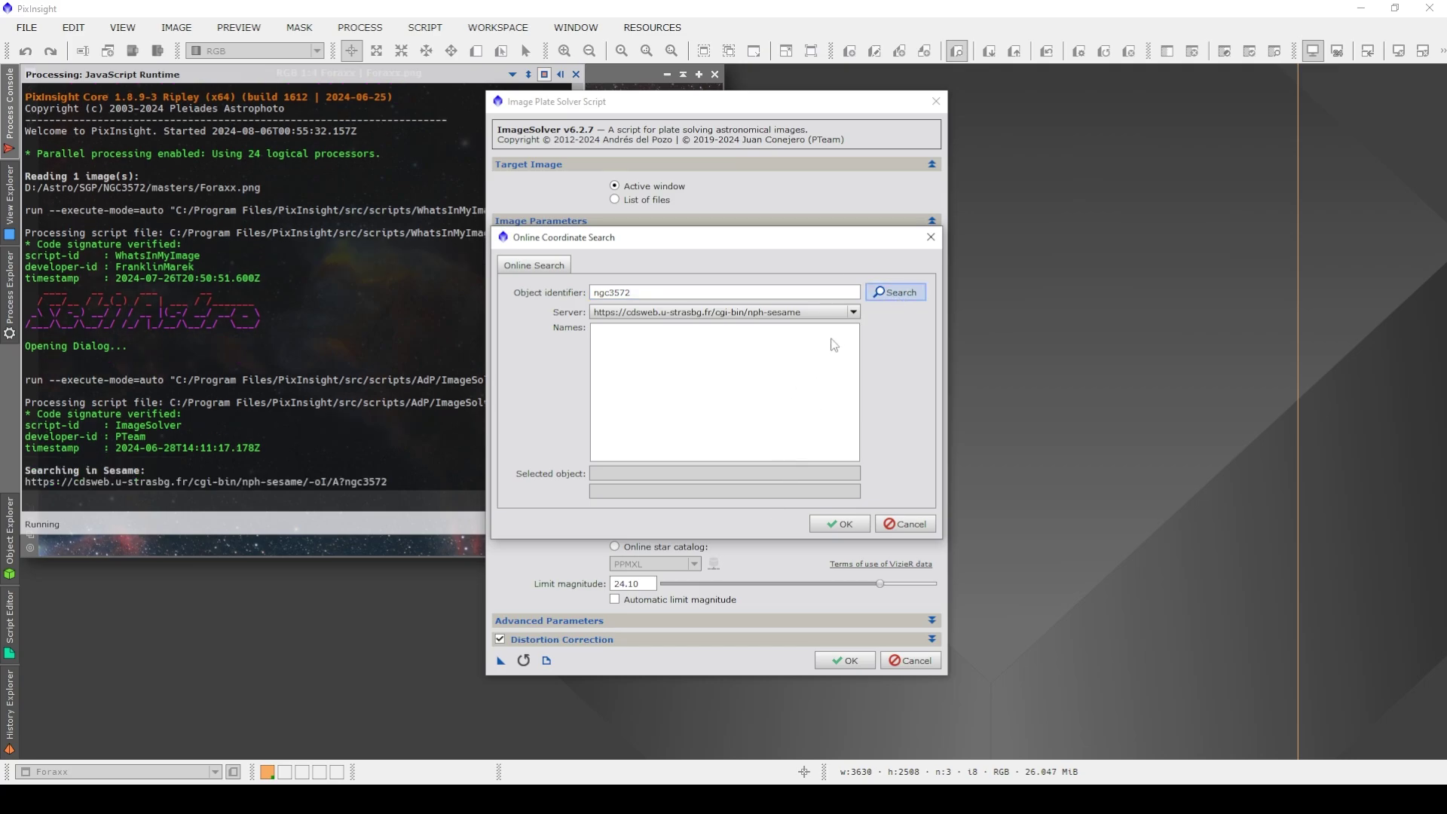
{"action": "left_click", "coordinate": [728, 337]}
{"action": "left_click", "coordinate": [831, 521]}
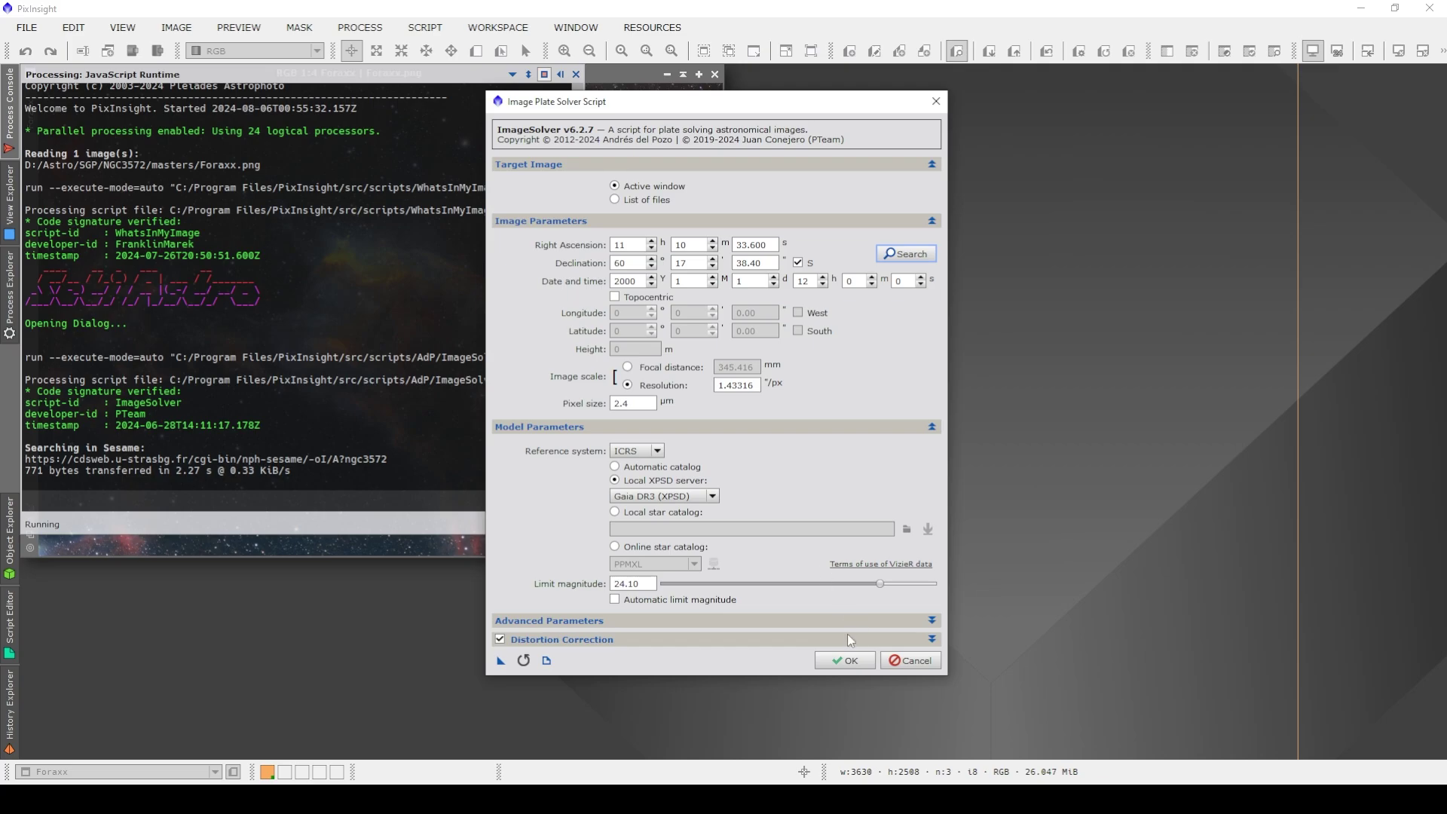
- Plate-solve Foraxx despite the missing observation date, centring at RA 167.604°, Dec −60.261°
{"action": "left_click", "coordinate": [837, 660]}
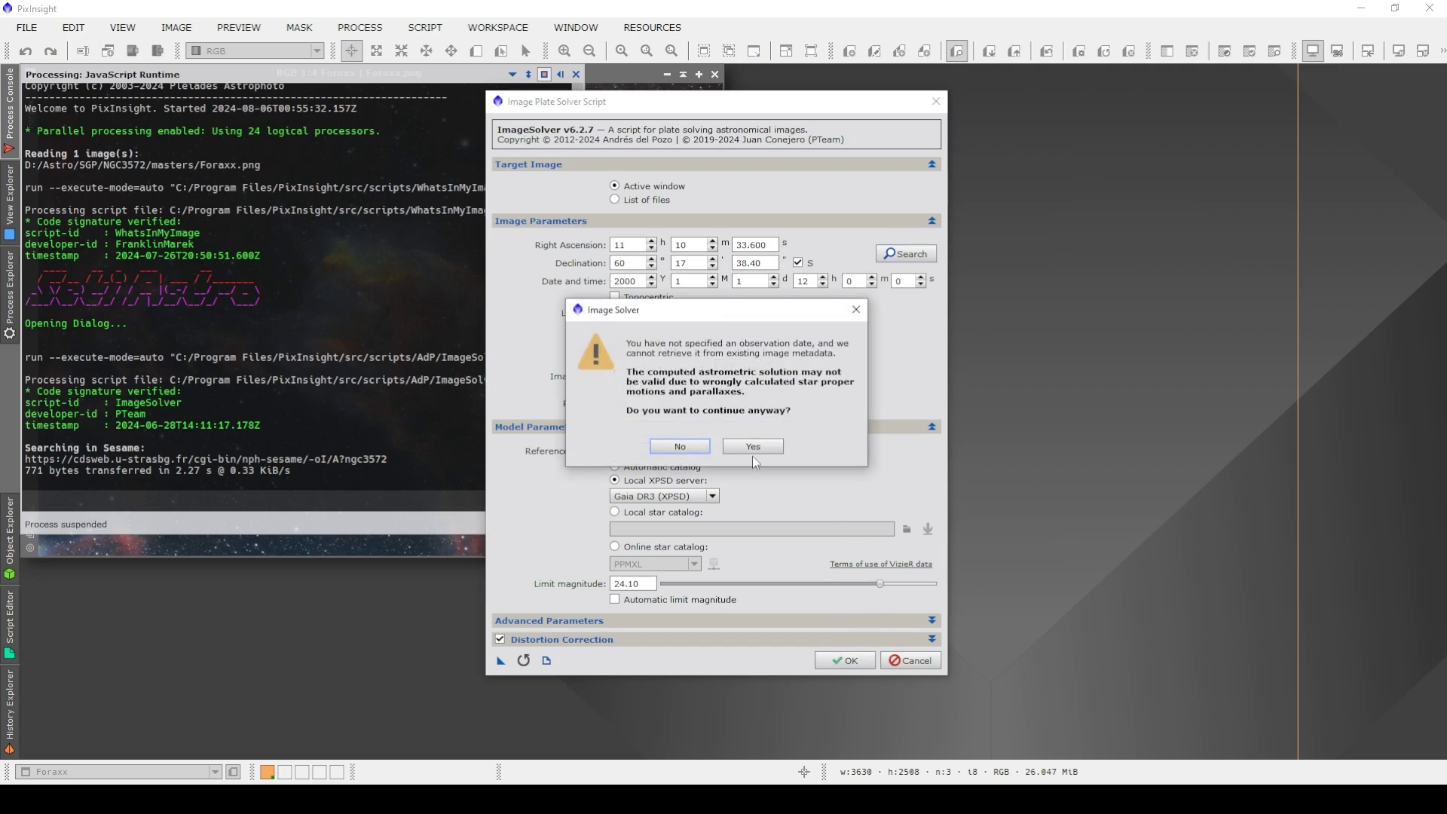
{"action": "left_click", "coordinate": [754, 447]}
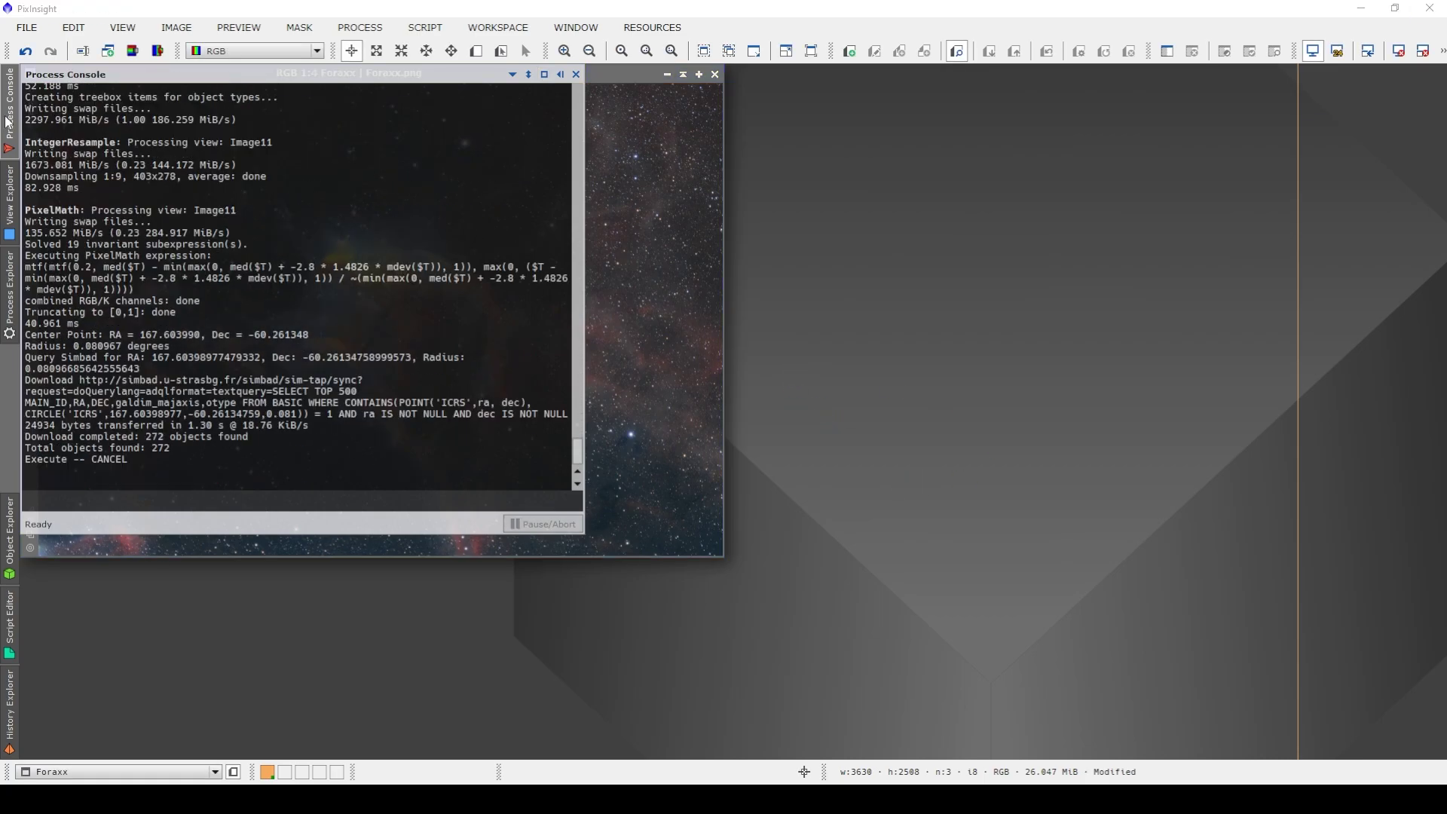
{"action": "left_click", "coordinate": [425, 27]}
- Launch SCRIPT > SetiAstro > Whats In My Image on the plate-solved Foraxx image
{"action": "mouse_move", "coordinate": [518, 259]}
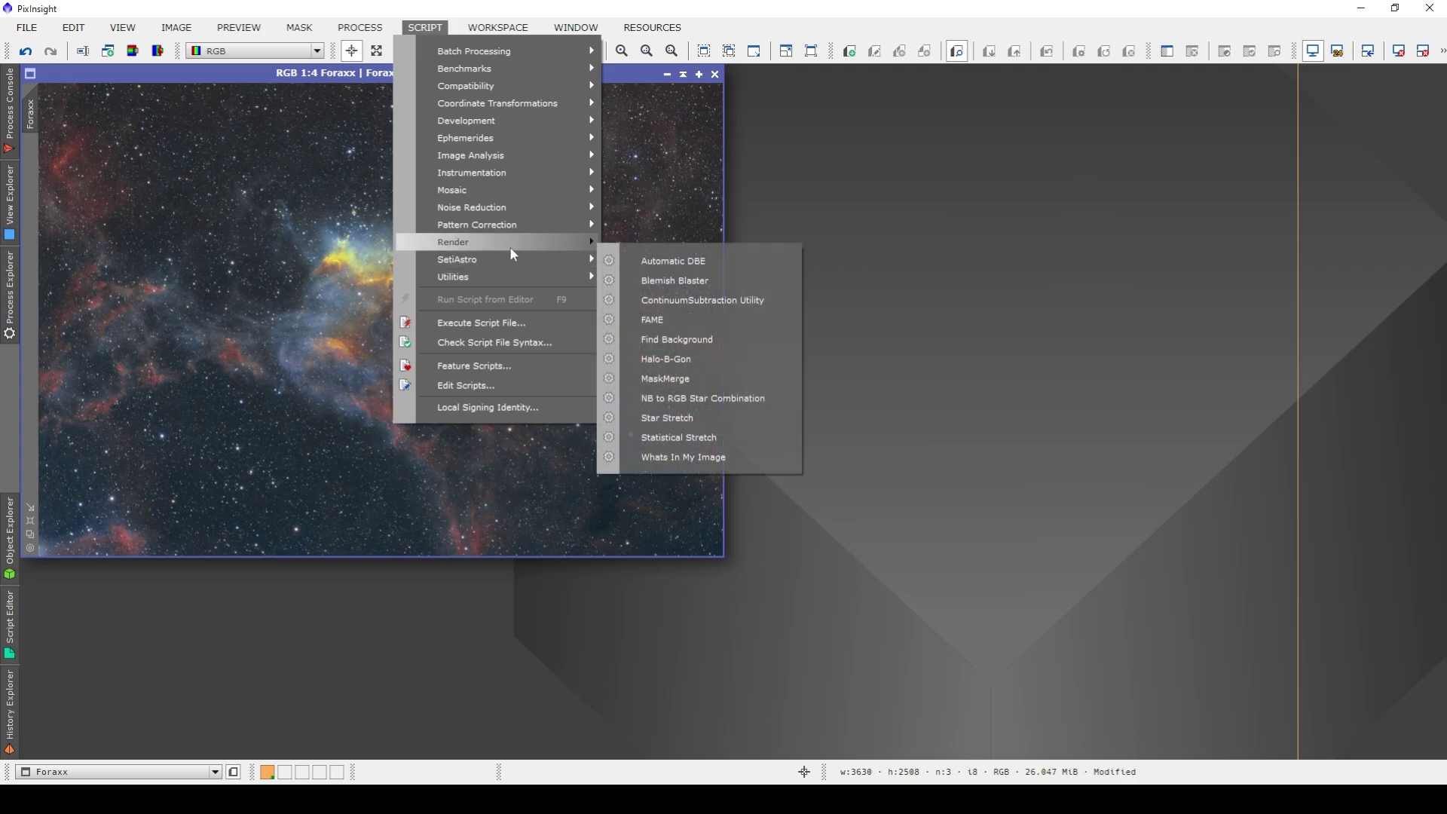
{"action": "left_click", "coordinate": [693, 456]}
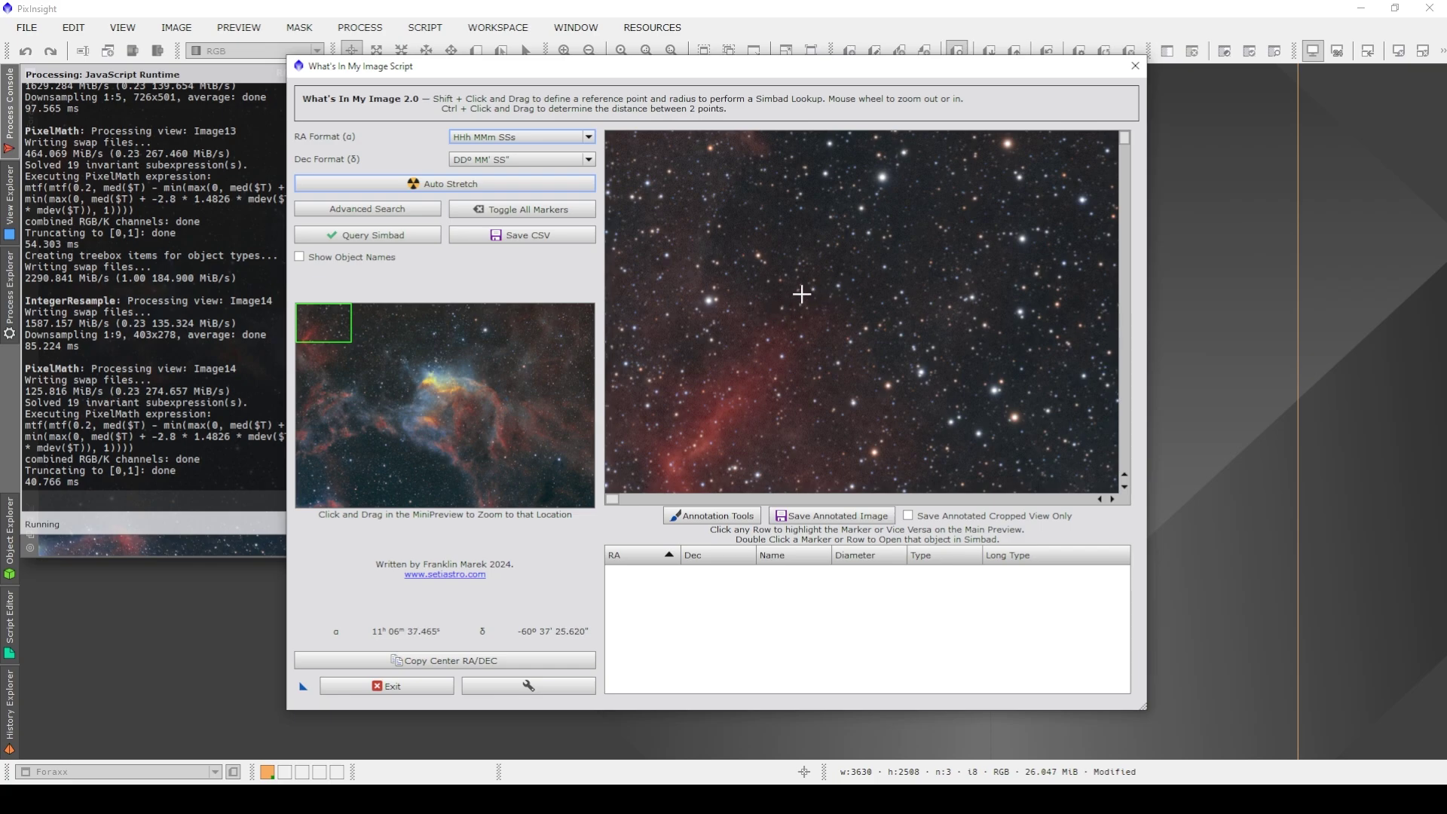
- Zoom and pan the preview onto the bright nebula, then draw a 0.117745° search circle above it
{"action": "scroll", "coordinate": [801, 299], "scroll_direction": "down", "scroll_amount": 4}
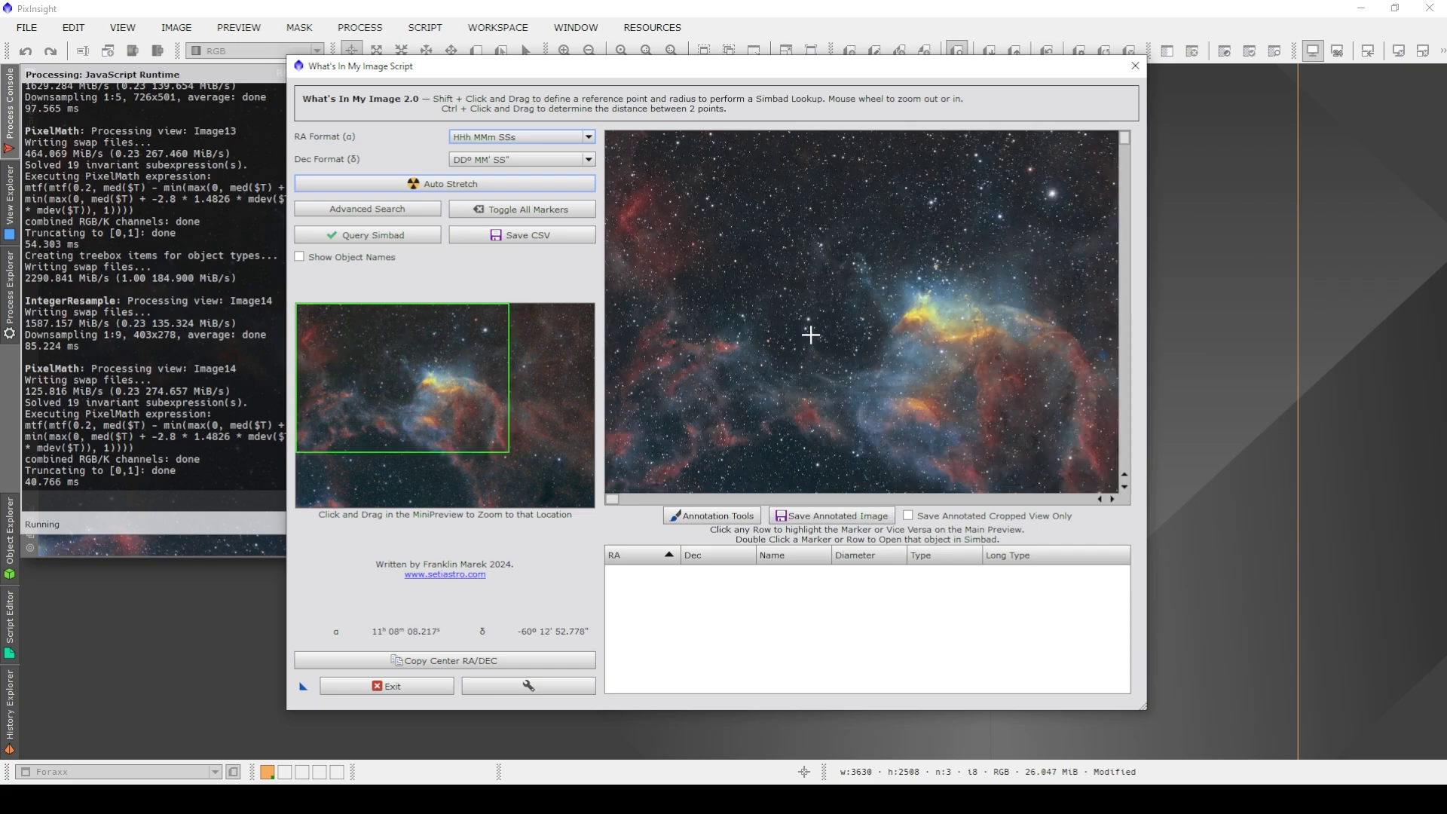
{"action": "scroll", "coordinate": [811, 334], "scroll_direction": "up", "scroll_amount": 3}
{"action": "scroll", "coordinate": [799, 332], "scroll_direction": "up", "scroll_amount": 2}
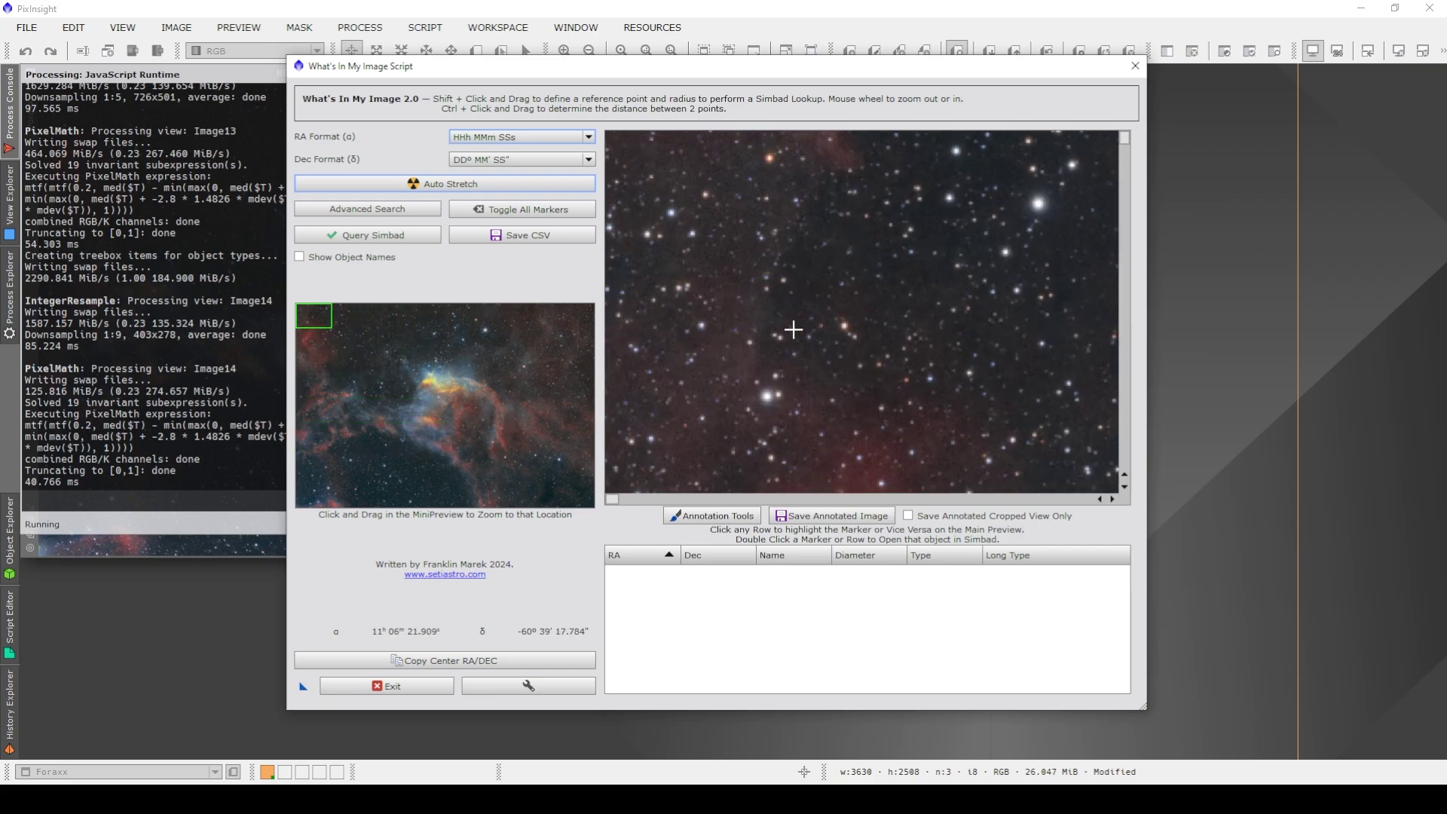
{"action": "scroll", "coordinate": [791, 331], "scroll_direction": "down", "scroll_amount": 4}
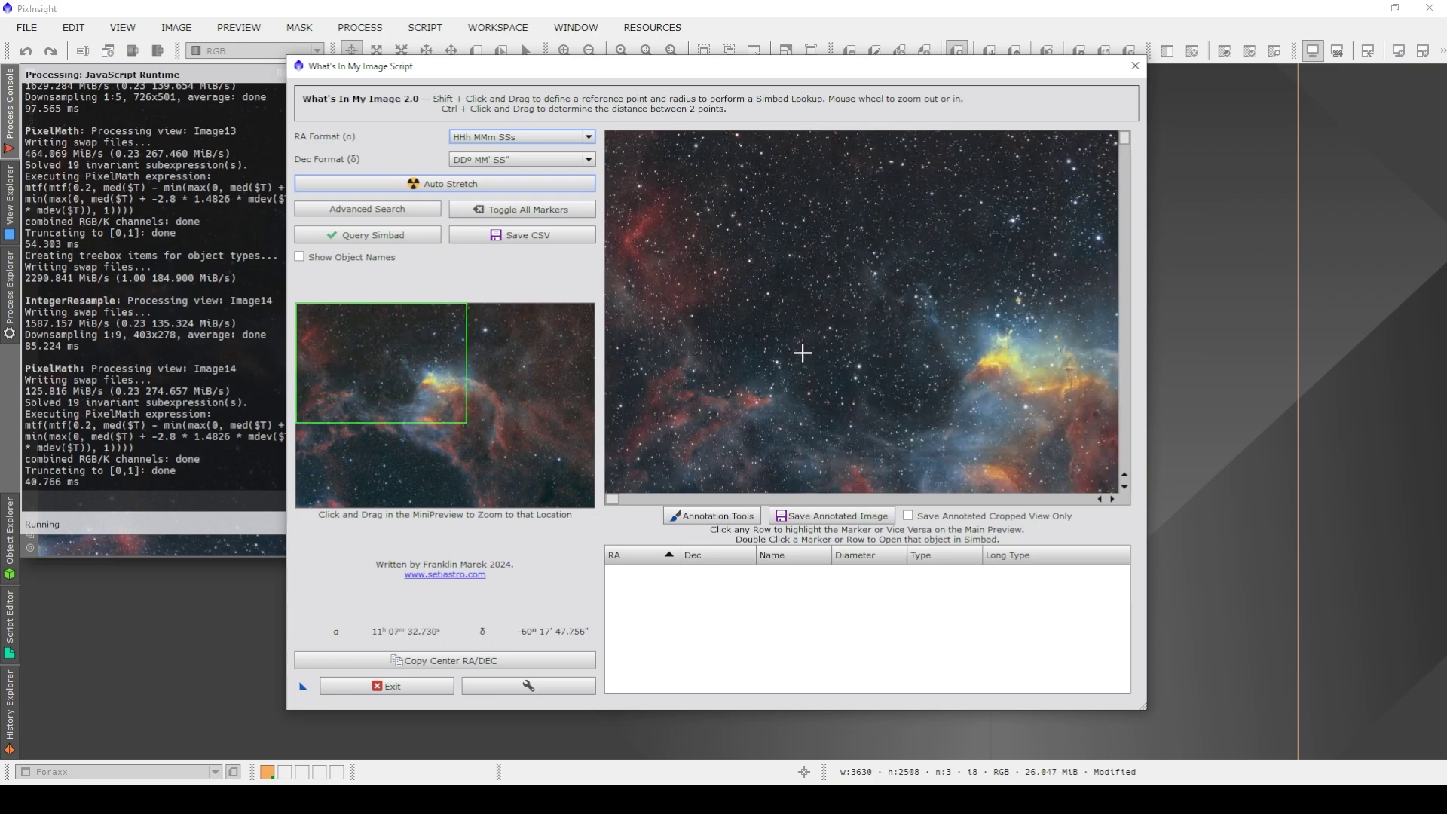
{"action": "scroll", "coordinate": [1002, 336], "scroll_direction": "up", "scroll_amount": 1}
{"action": "scroll", "coordinate": [959, 334], "scroll_direction": "down", "scroll_amount": 1}
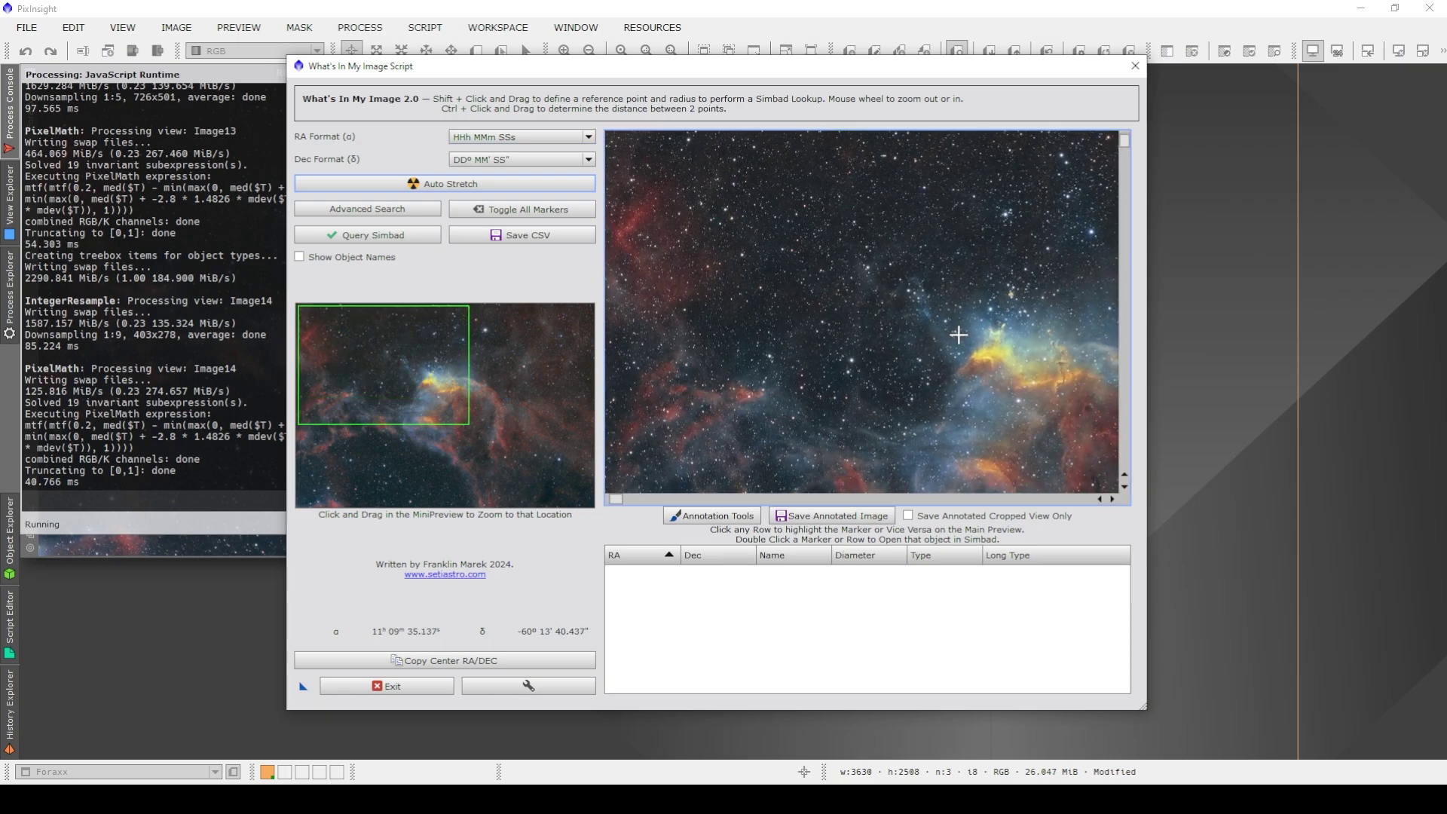
{"action": "left_click_drag", "start_coordinate": [960, 340], "coordinate": [910, 353]}
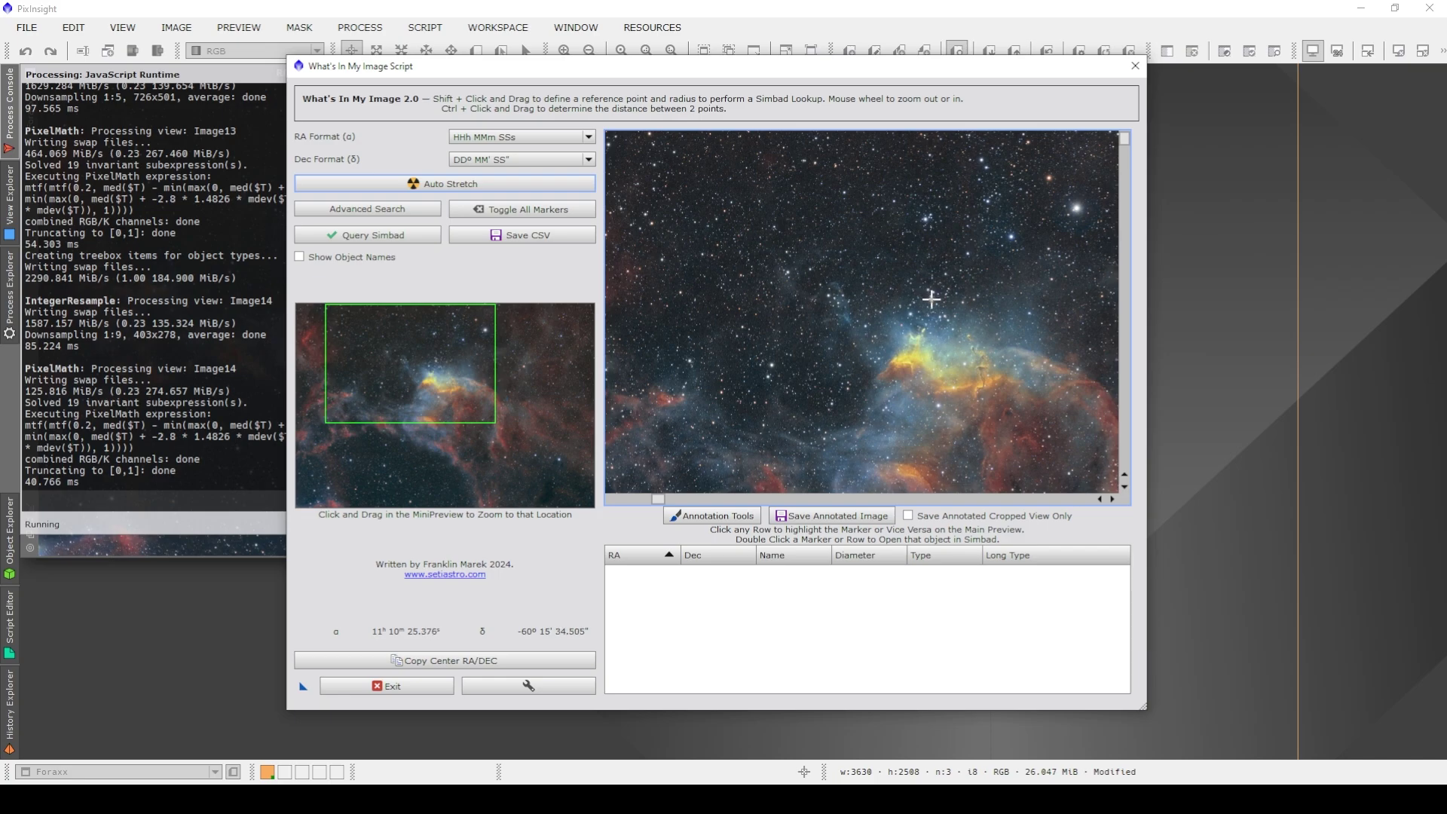
{"action": "left_click_drag", "start_coordinate": [931, 300], "coordinate": [879, 351]}
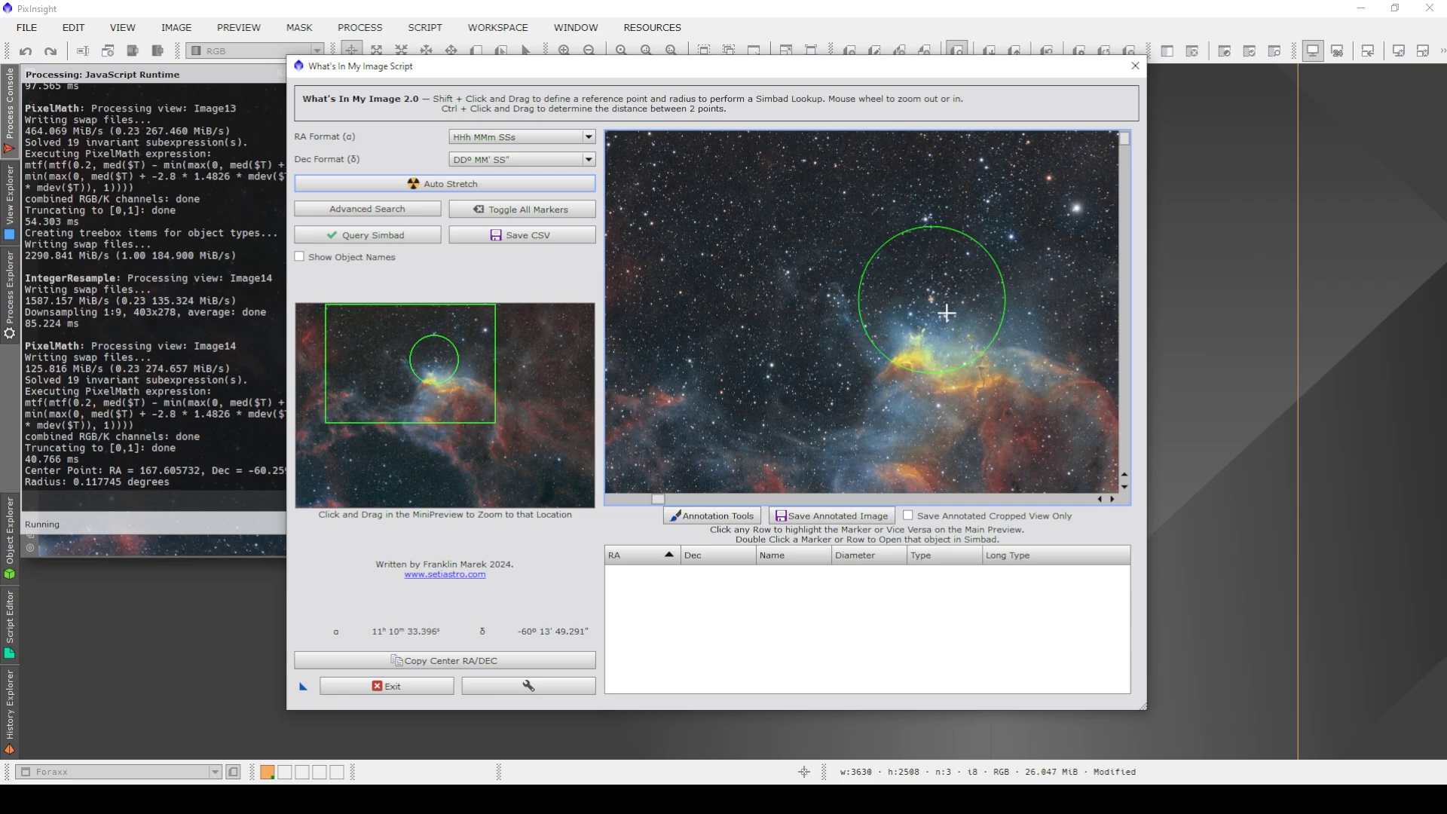
- Frame the search circle in the preview and query Simbad, returning 378 objects
{"action": "scroll", "coordinate": [946, 312], "scroll_direction": "up", "scroll_amount": 1}
{"action": "left_click_drag", "start_coordinate": [1038, 381], "coordinate": [868, 374]}
{"action": "scroll", "coordinate": [742, 381], "scroll_direction": "up", "scroll_amount": 2}
{"action": "scroll", "coordinate": [869, 374], "scroll_direction": "up", "scroll_amount": 2}
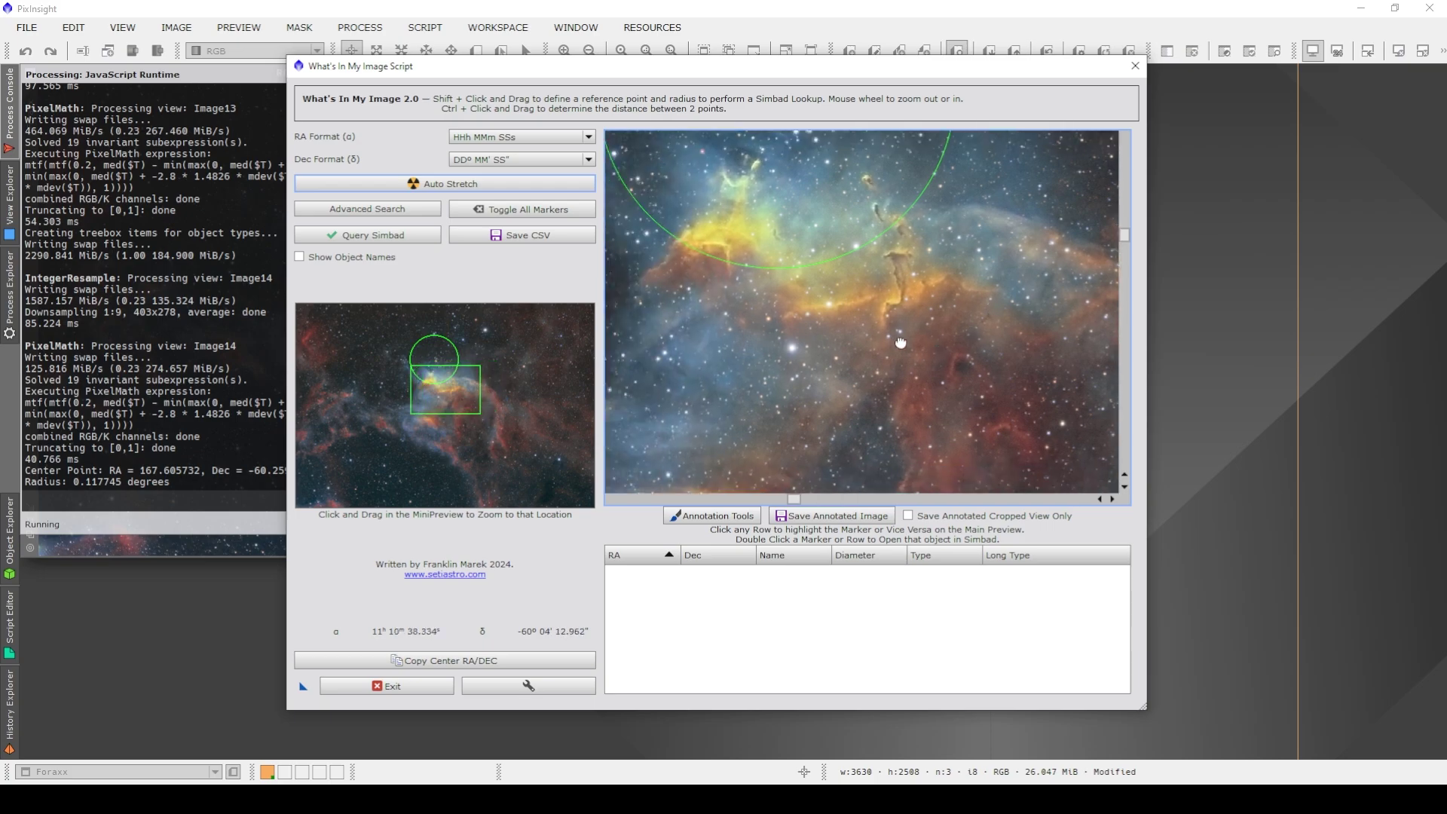
{"action": "scroll", "coordinate": [914, 278], "scroll_direction": "down", "scroll_amount": 2}
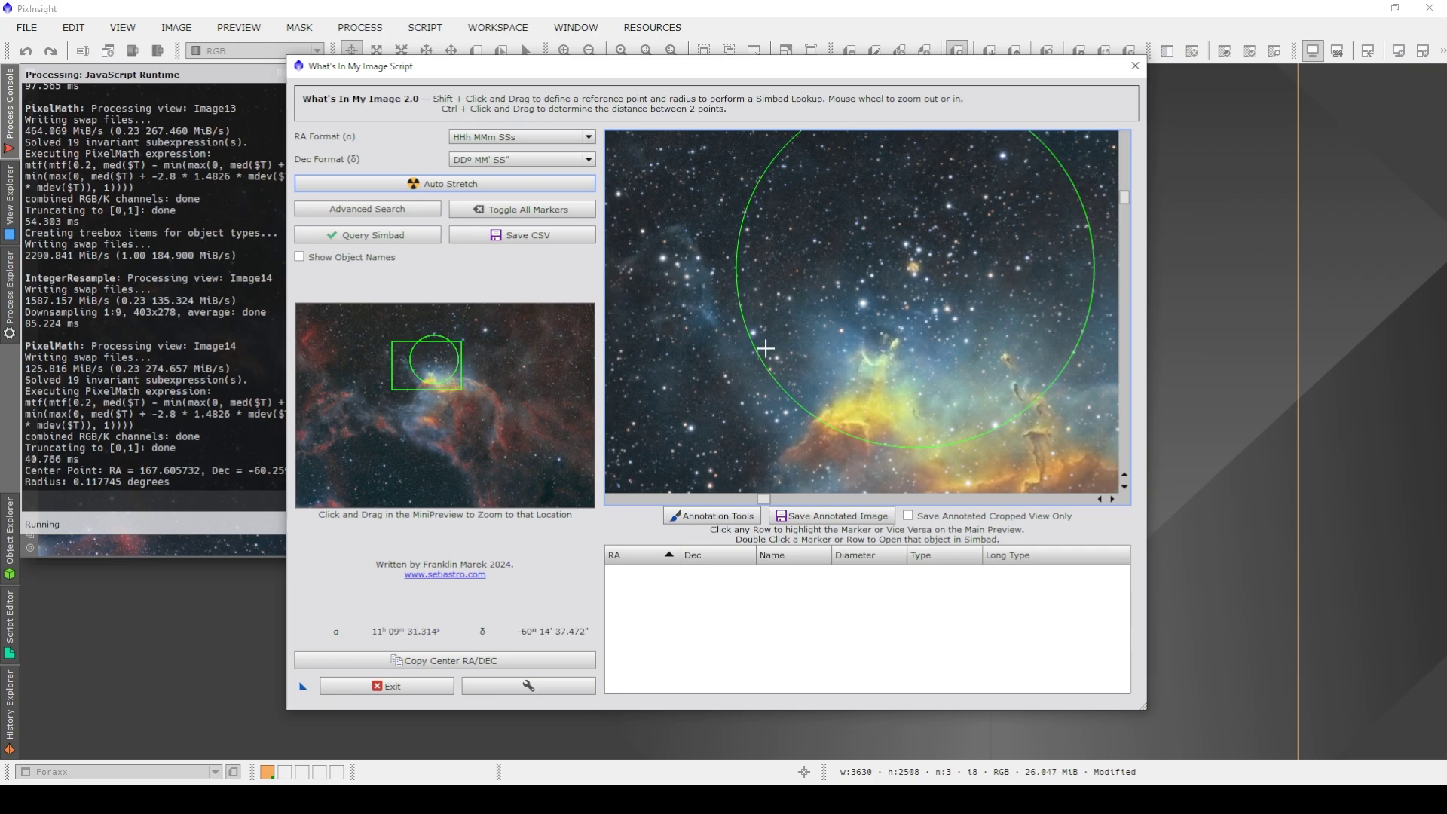
{"action": "left_click", "coordinate": [383, 242]}
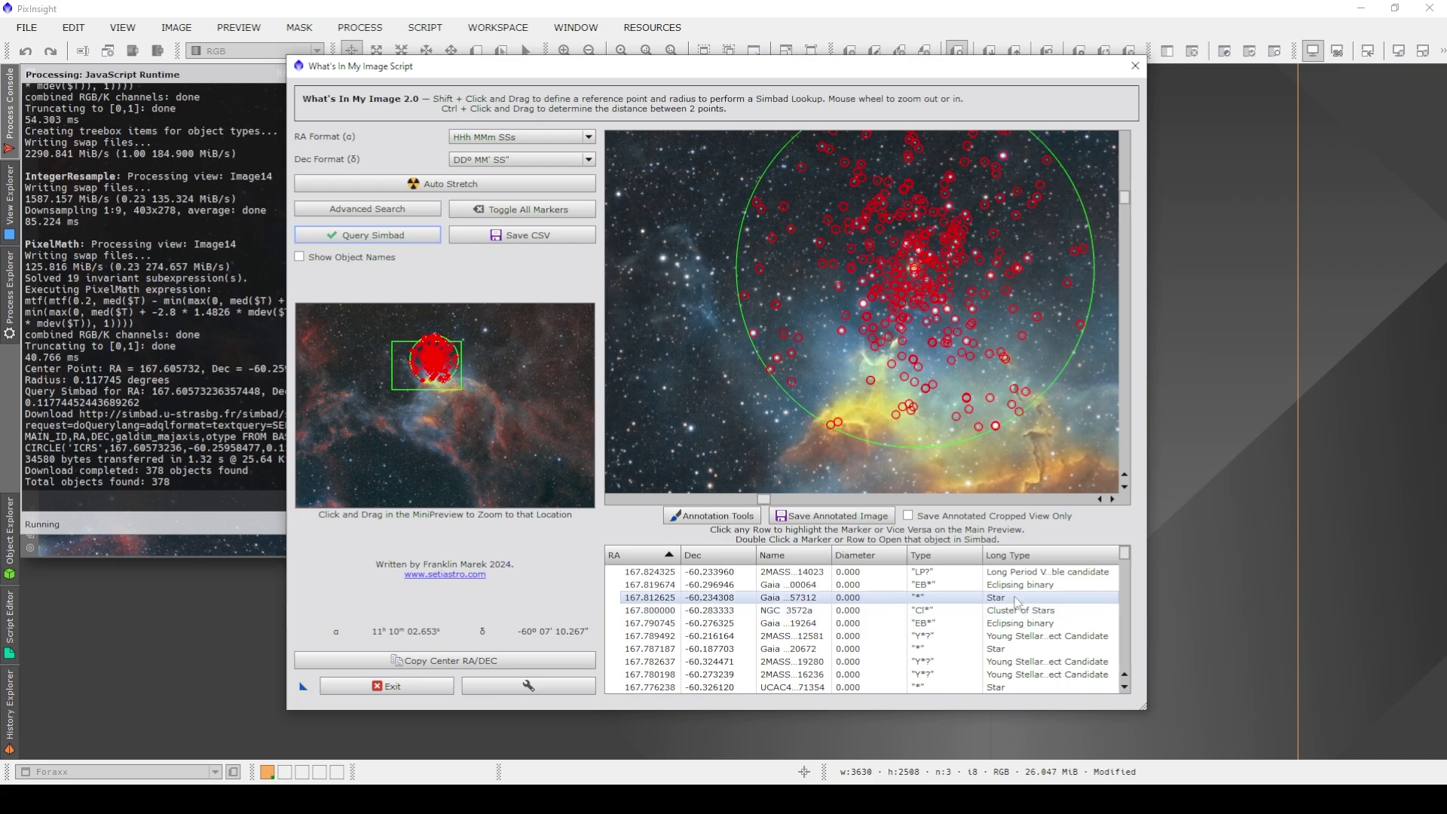
- Highlight a listed star and an eclipsing binary from the results table on the image
{"action": "left_click", "coordinate": [1016, 601]}
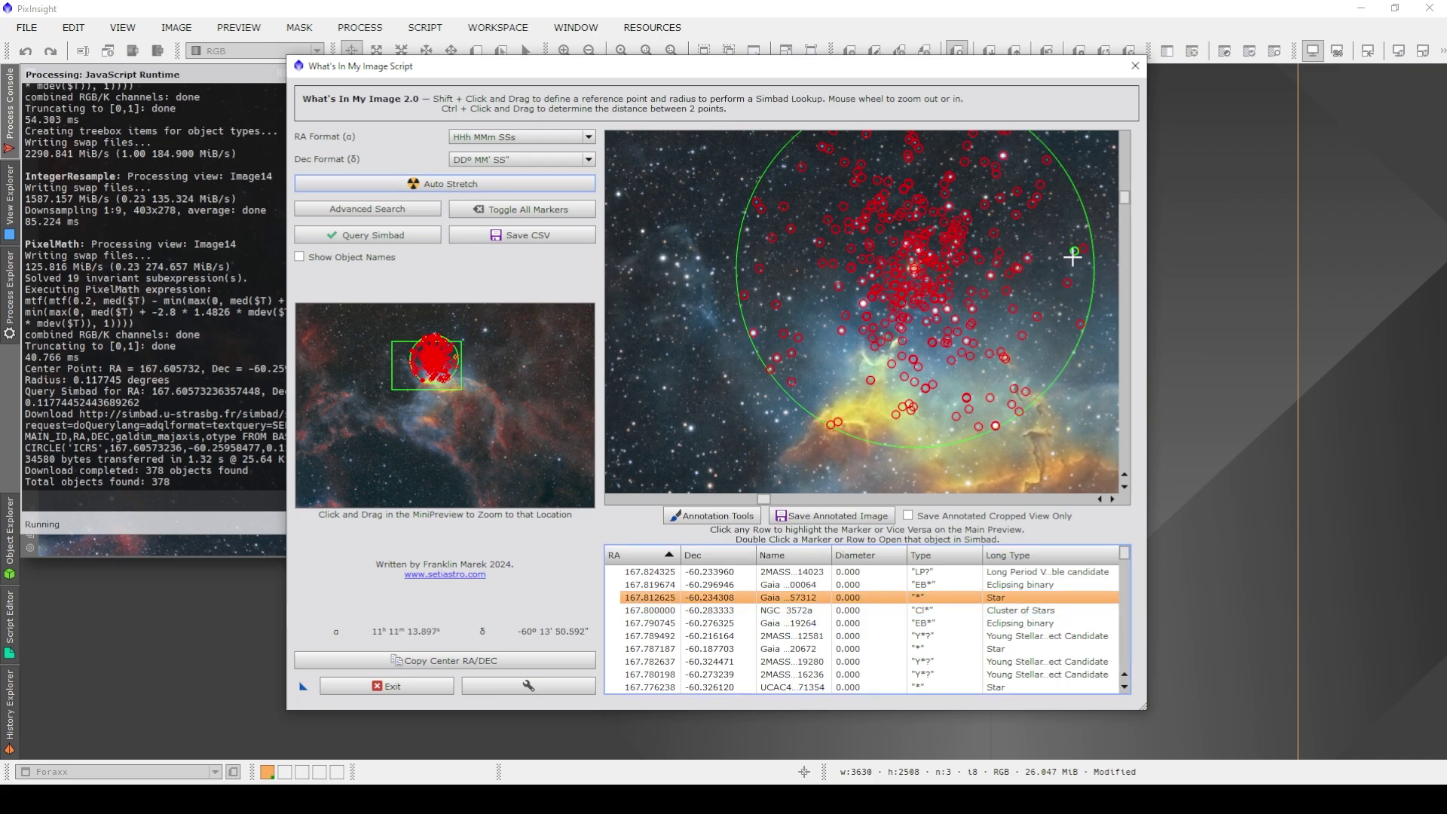
{"action": "left_click", "coordinate": [1023, 586]}
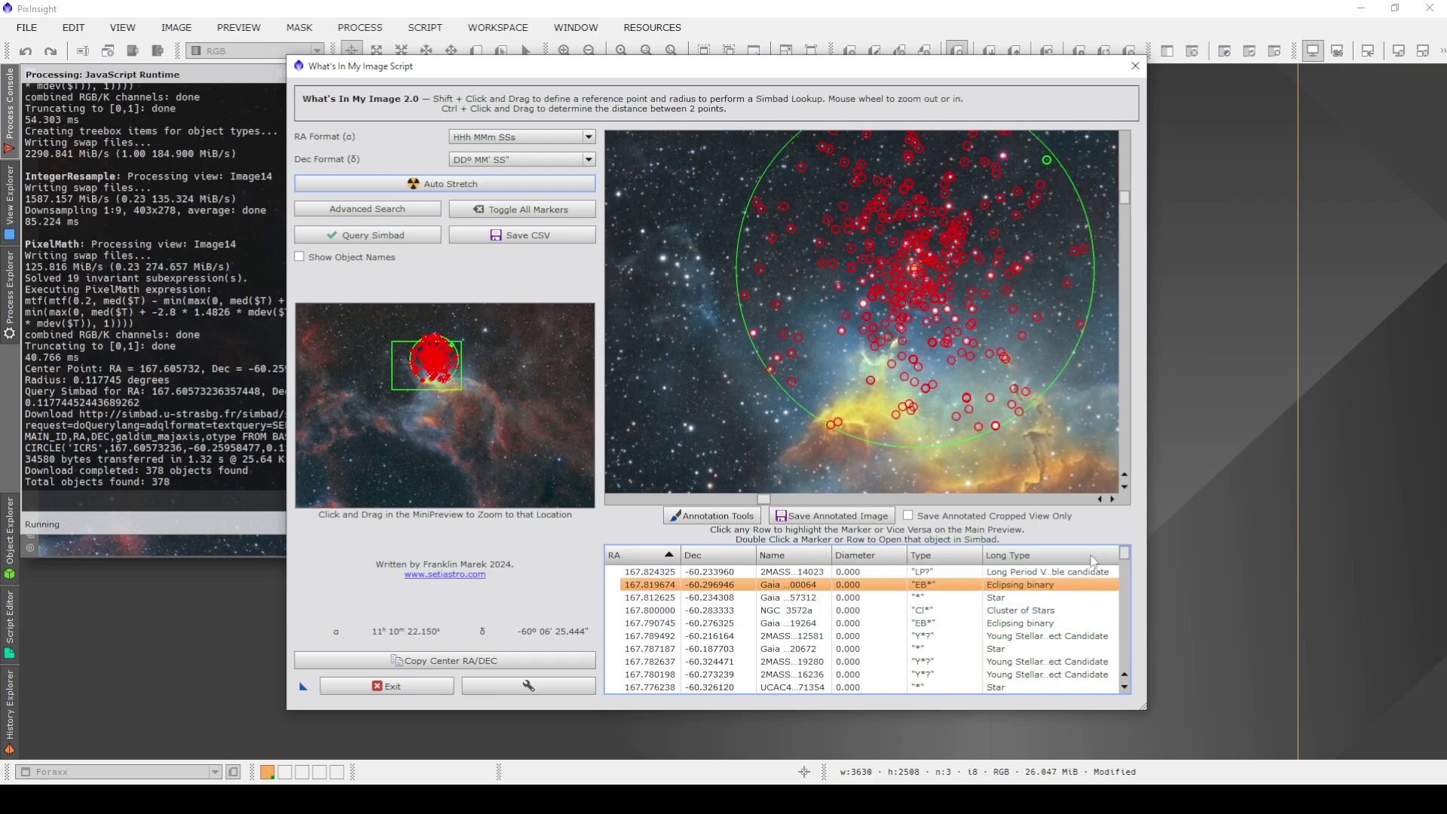
- Select the PhJa 1 marker, scroll the table to its row, and zoom the preview in
{"action": "left_click", "coordinate": [914, 270]}
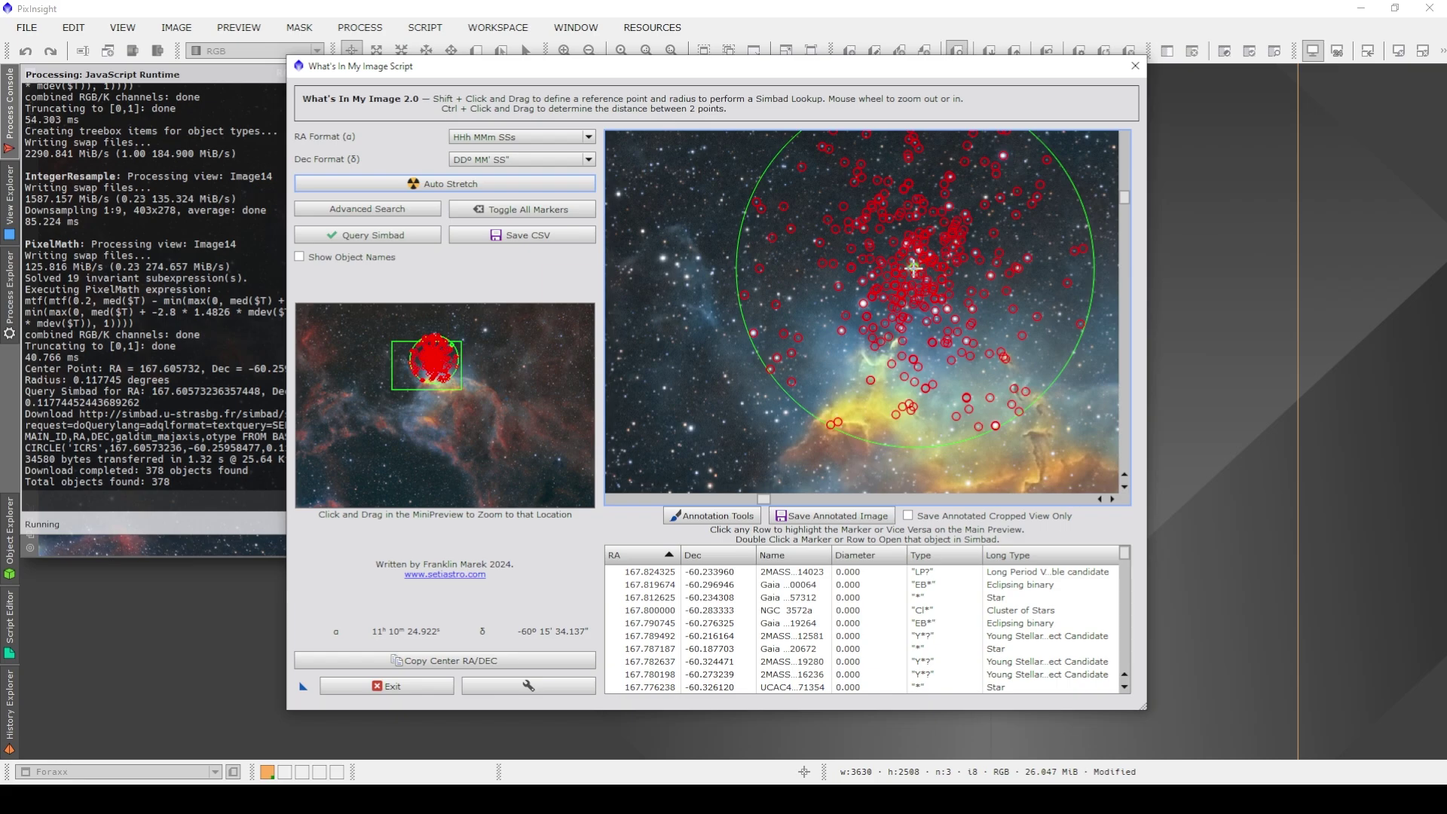
{"action": "left_click_drag", "start_coordinate": [1126, 554], "coordinate": [1134, 614]}
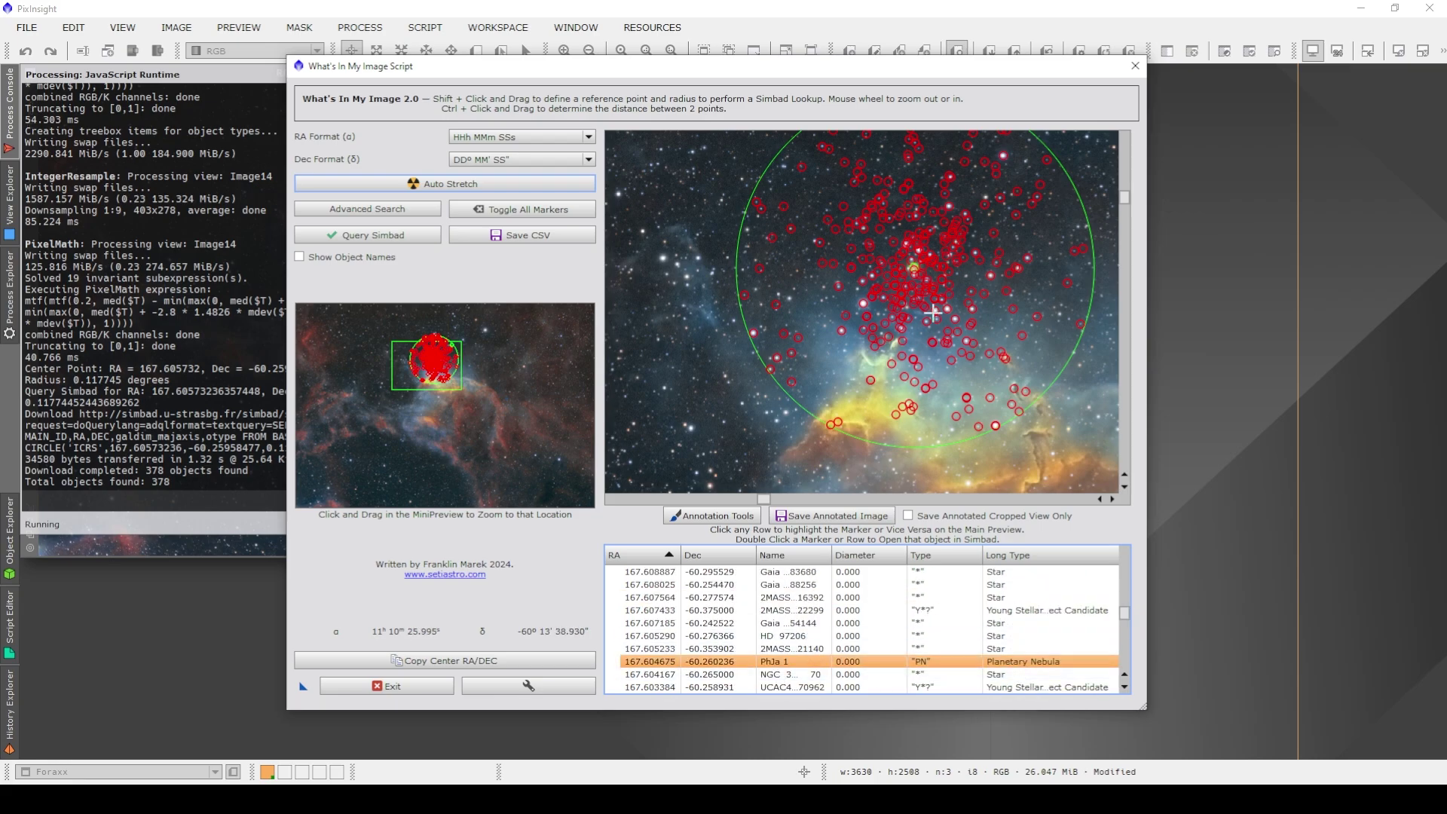
{"action": "scroll", "coordinate": [933, 314], "scroll_direction": "up", "scroll_amount": 1}
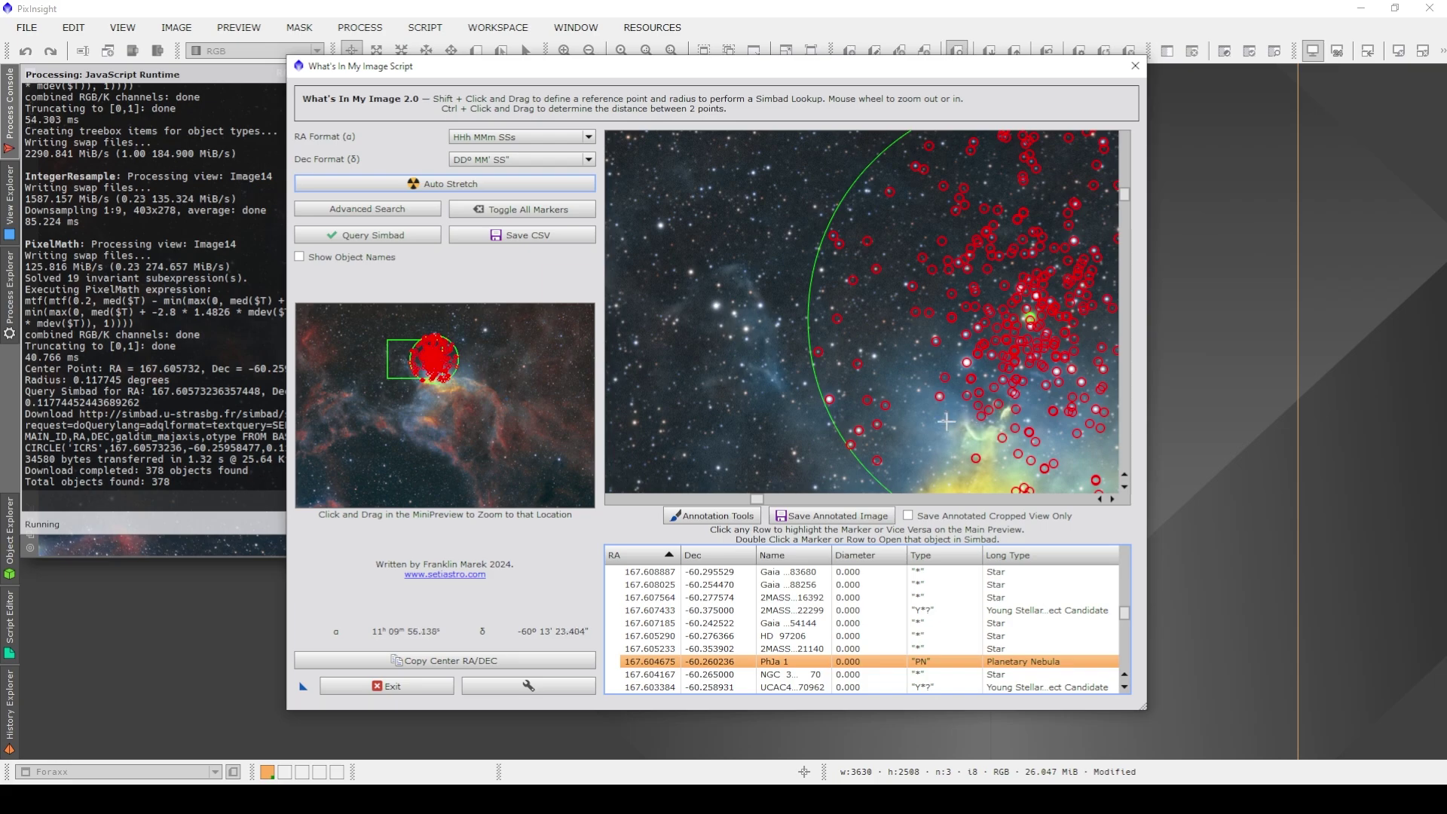
- Open PhJa 1's SIMBAD page, confirm it is a Planetary Nebula, then close it
{"action": "double_click", "coordinate": [1031, 661]}
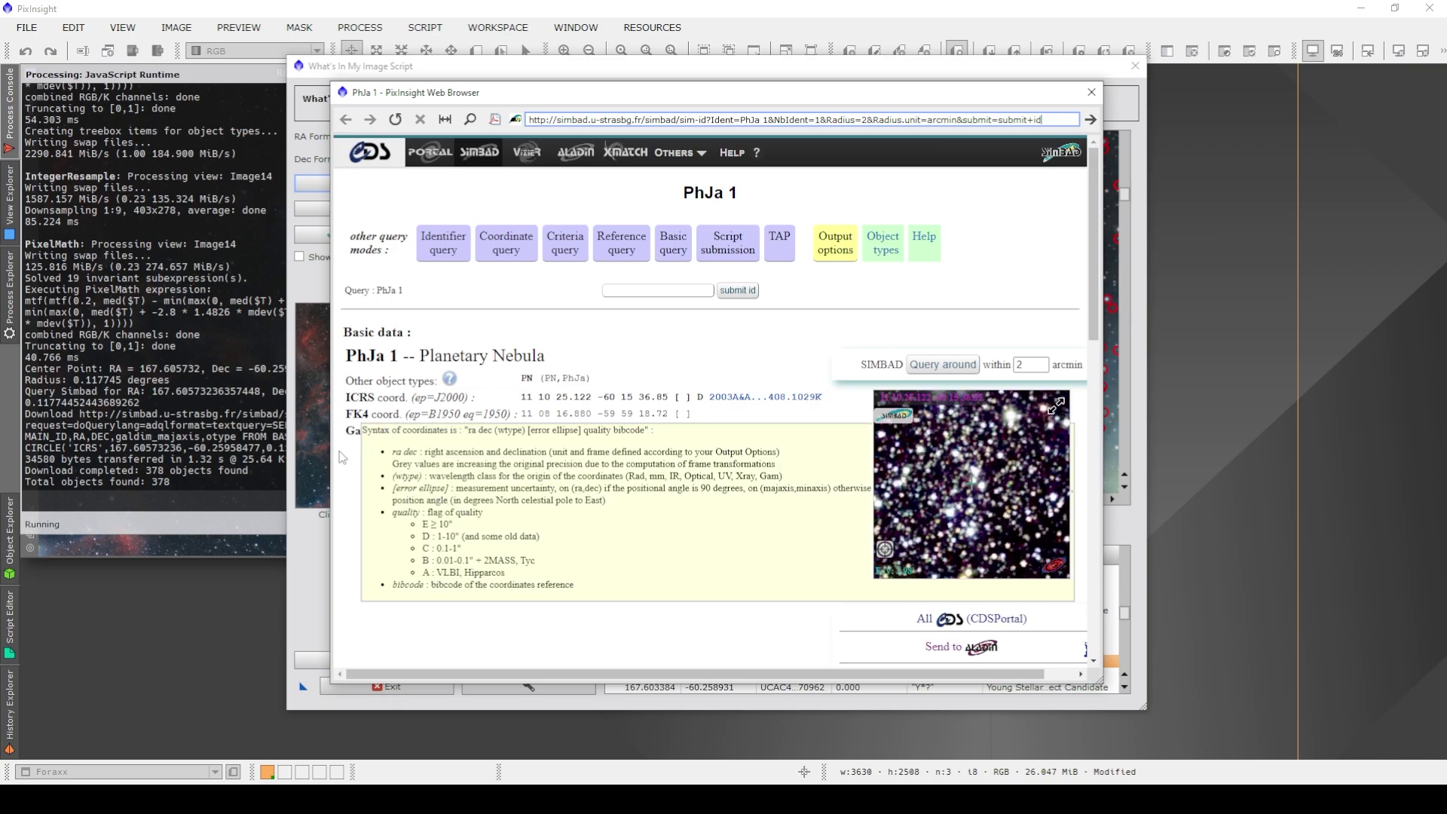
{"action": "scroll", "coordinate": [351, 465], "scroll_direction": "down", "scroll_amount": 3}
{"action": "scroll", "coordinate": [351, 465], "scroll_direction": "down", "scroll_amount": 5}
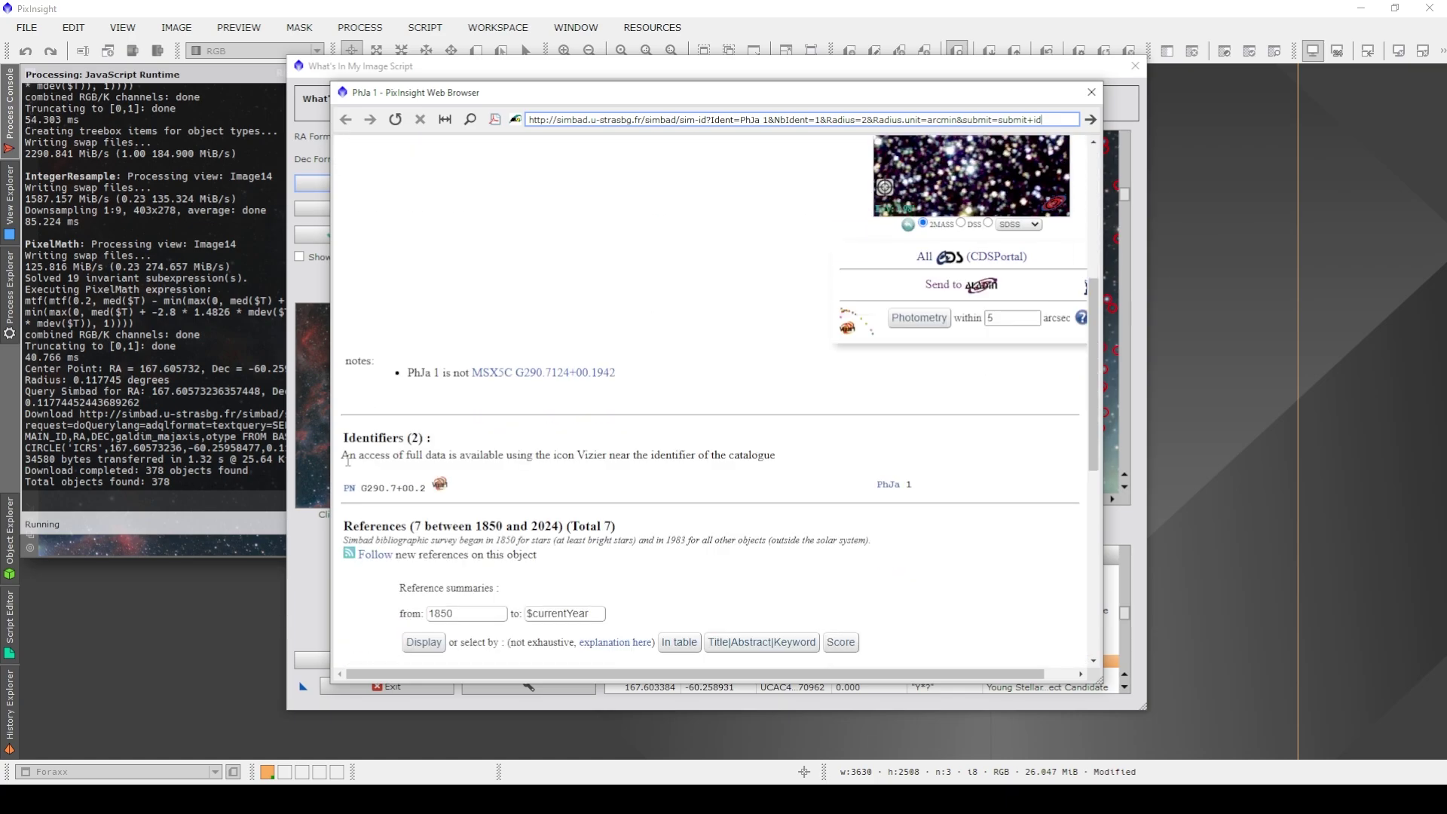
{"action": "scroll", "coordinate": [349, 465], "scroll_direction": "down", "scroll_amount": 3}
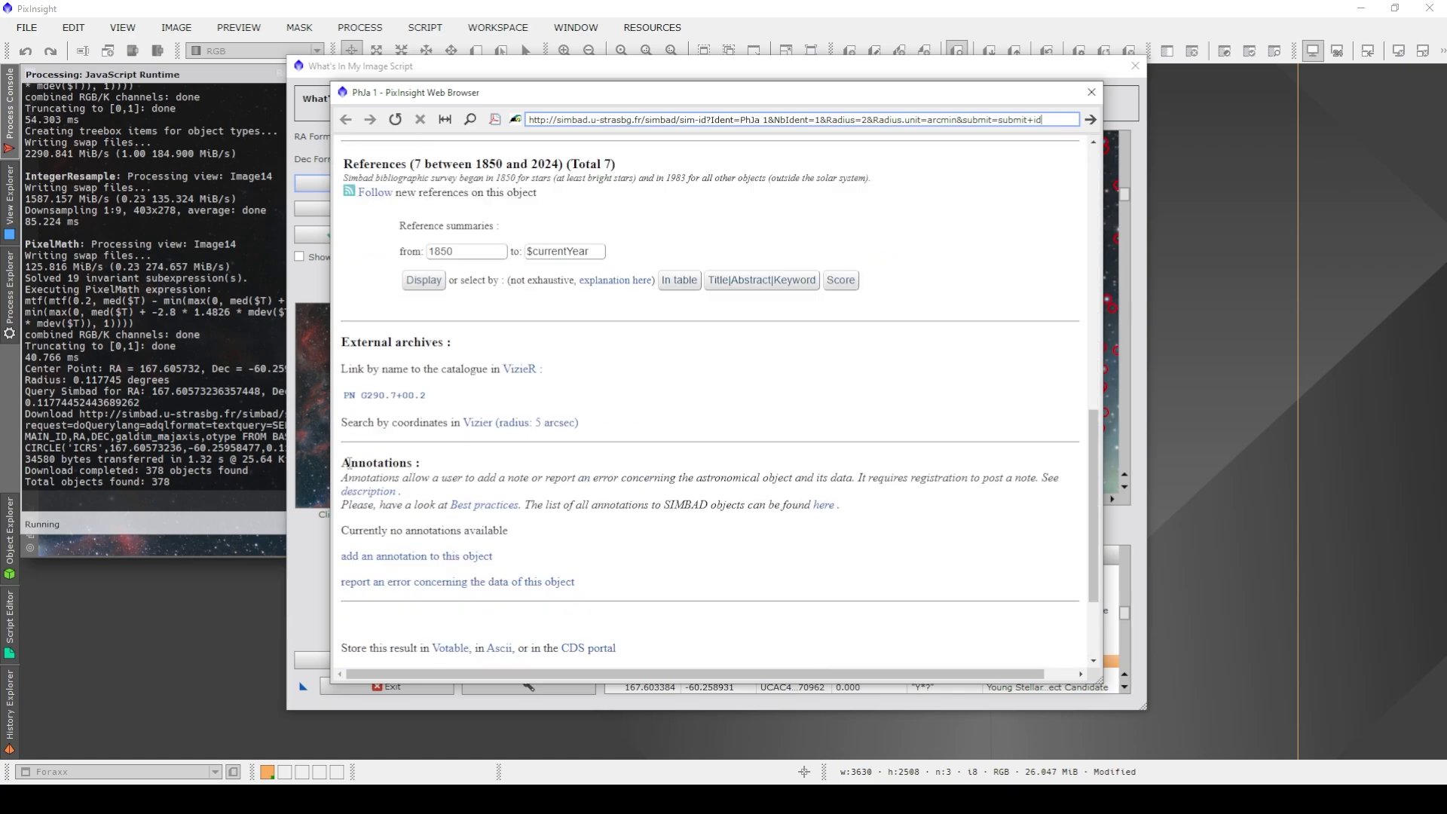
{"action": "scroll", "coordinate": [348, 463], "scroll_direction": "up", "scroll_amount": 5}
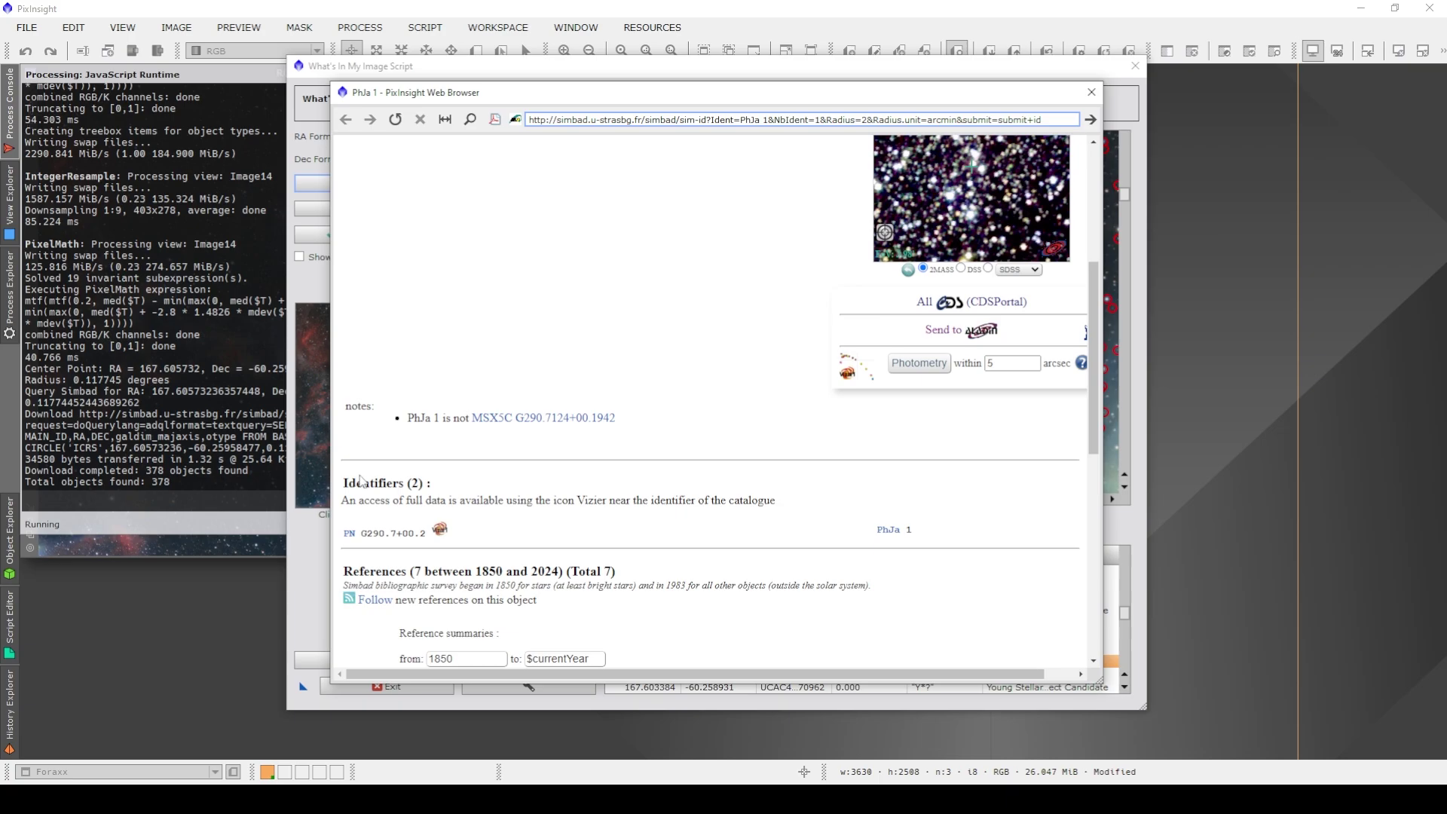
{"action": "scroll", "coordinate": [360, 479], "scroll_direction": "up", "scroll_amount": 3}
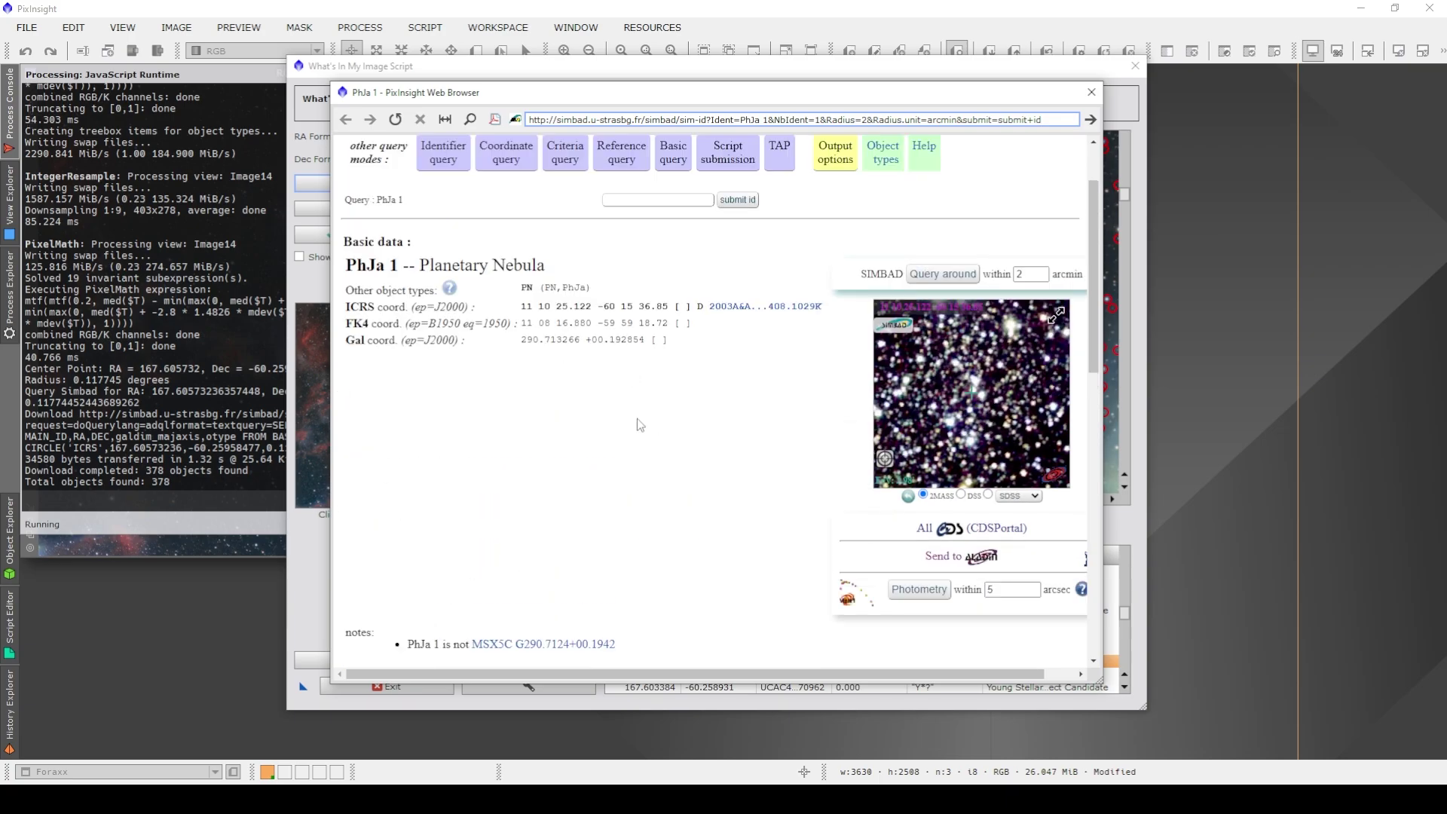
{"action": "scroll", "coordinate": [517, 445], "scroll_direction": "up", "scroll_amount": 1}
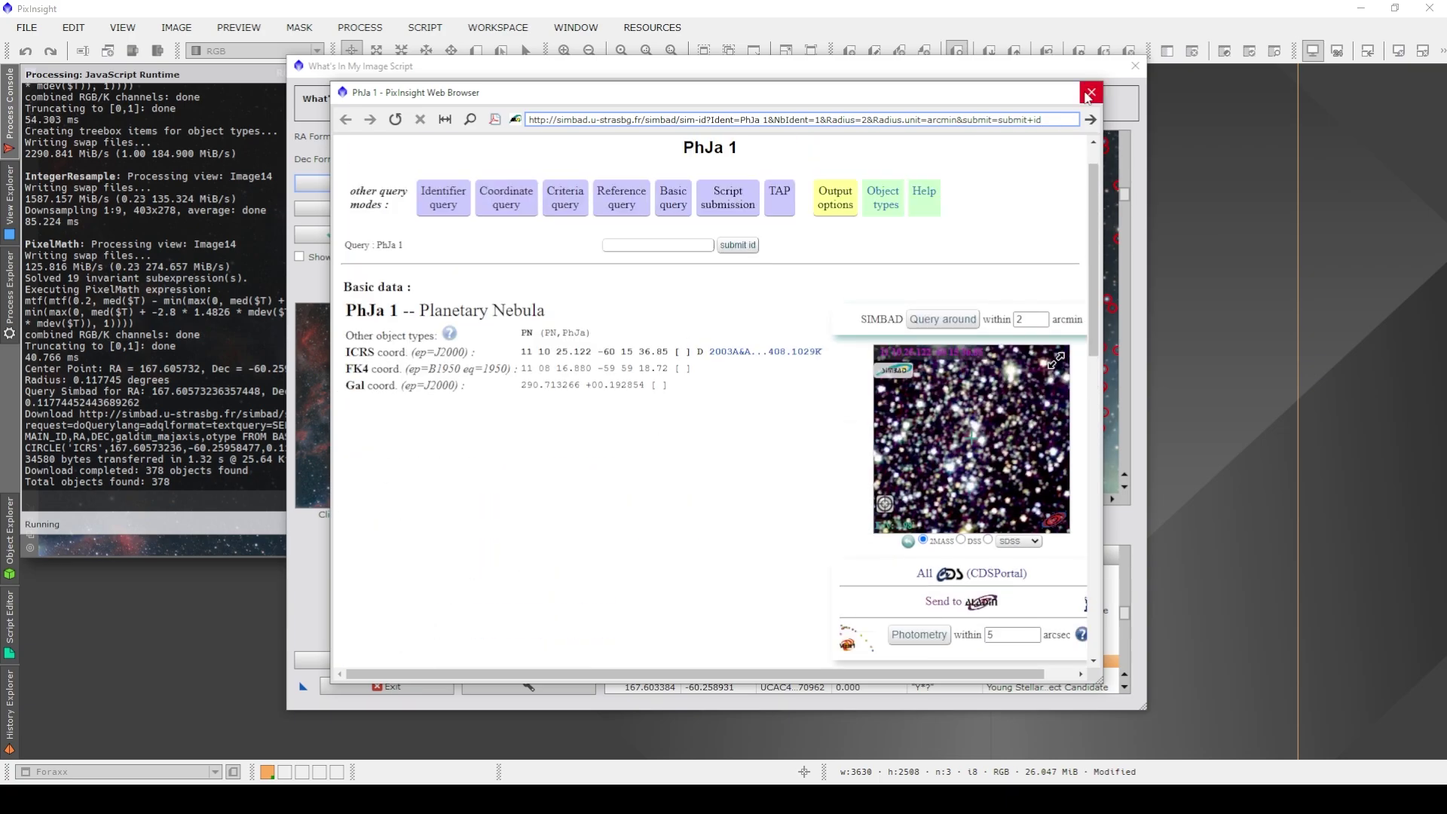
{"action": "left_click", "coordinate": [1088, 102]}
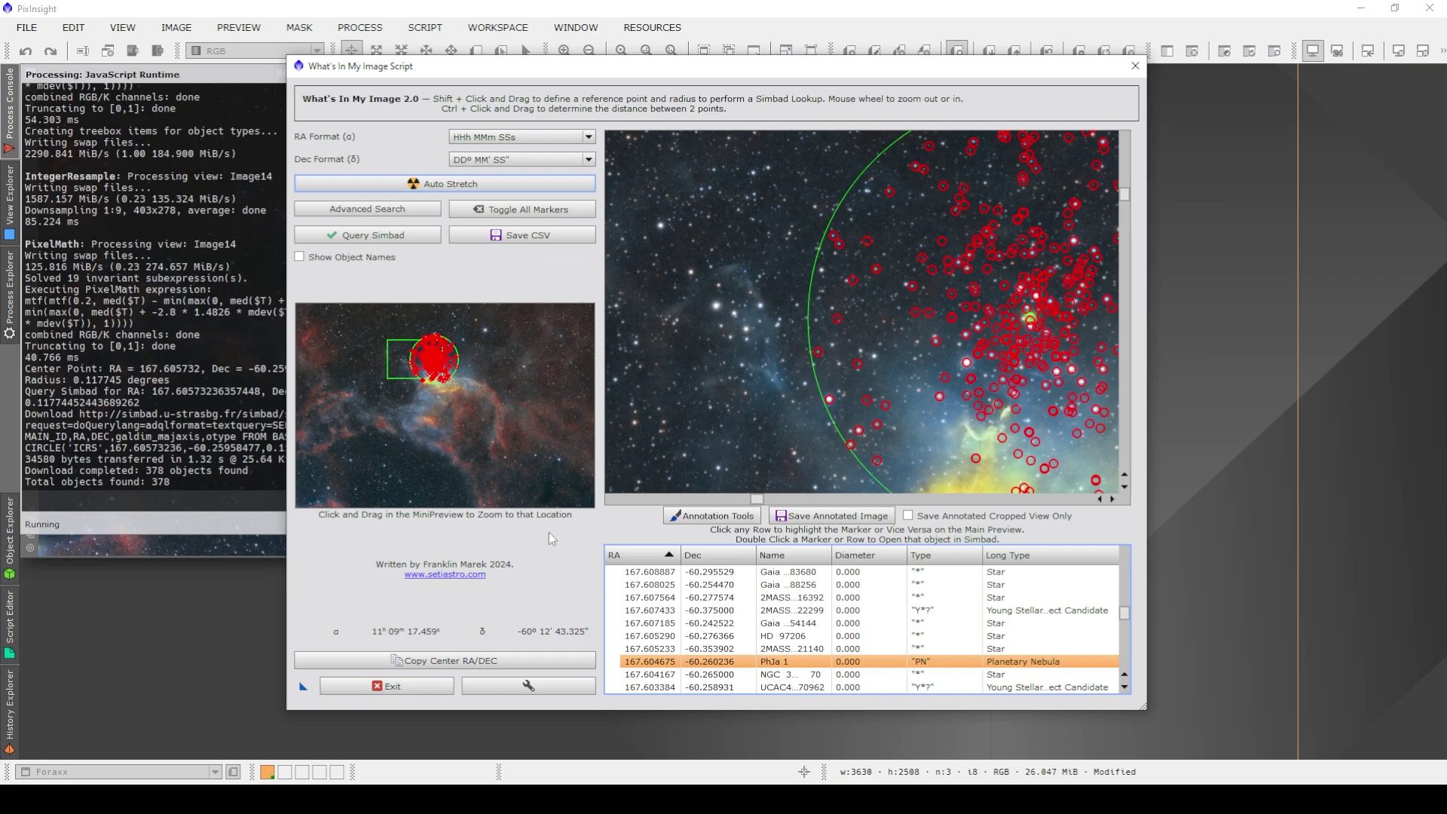
- Open Advanced Search and scroll the Object Type list to the planetary nebula types
{"action": "left_click", "coordinate": [388, 214]}
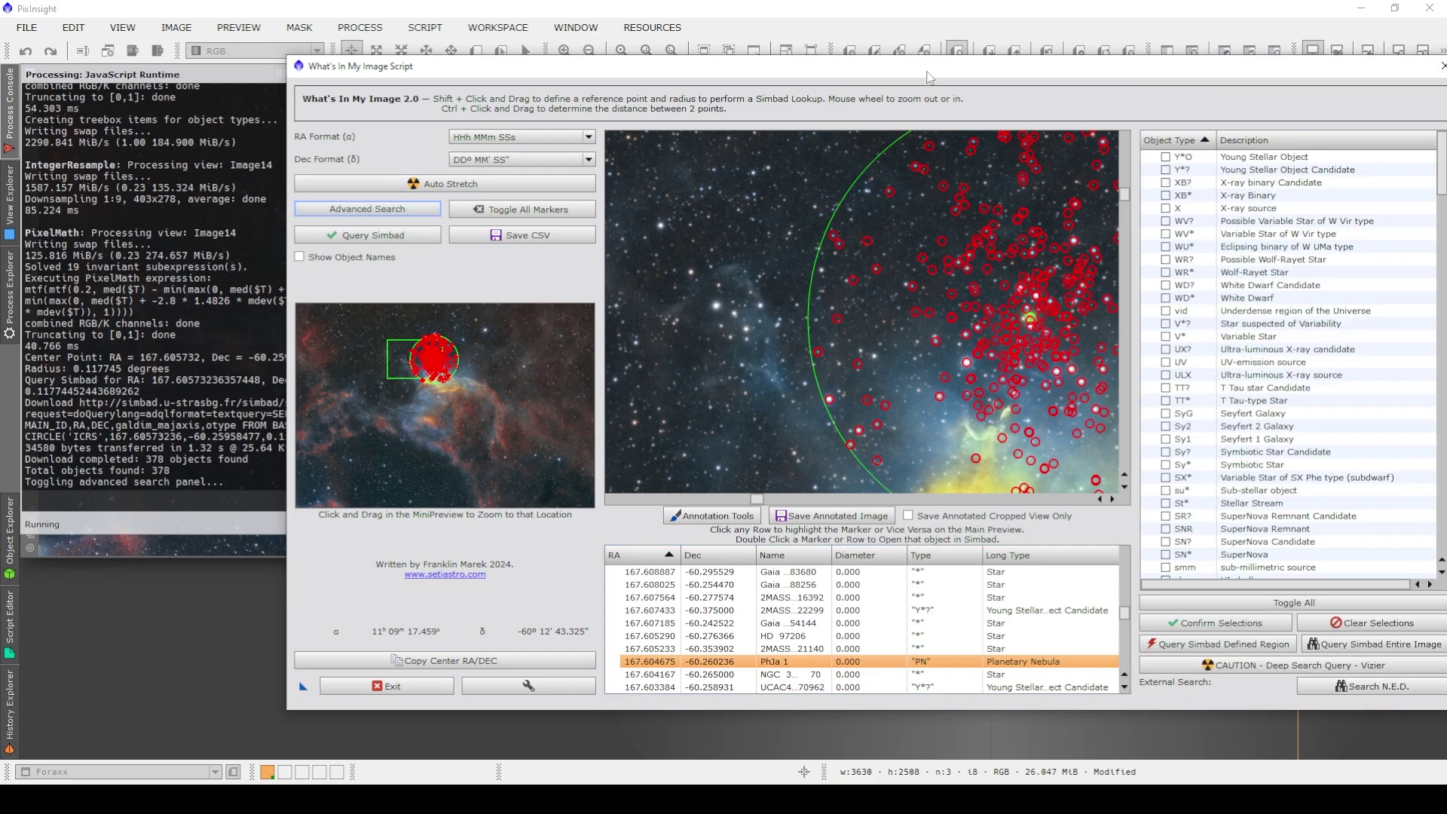
{"action": "left_click_drag", "start_coordinate": [953, 73], "coordinate": [752, 63]}
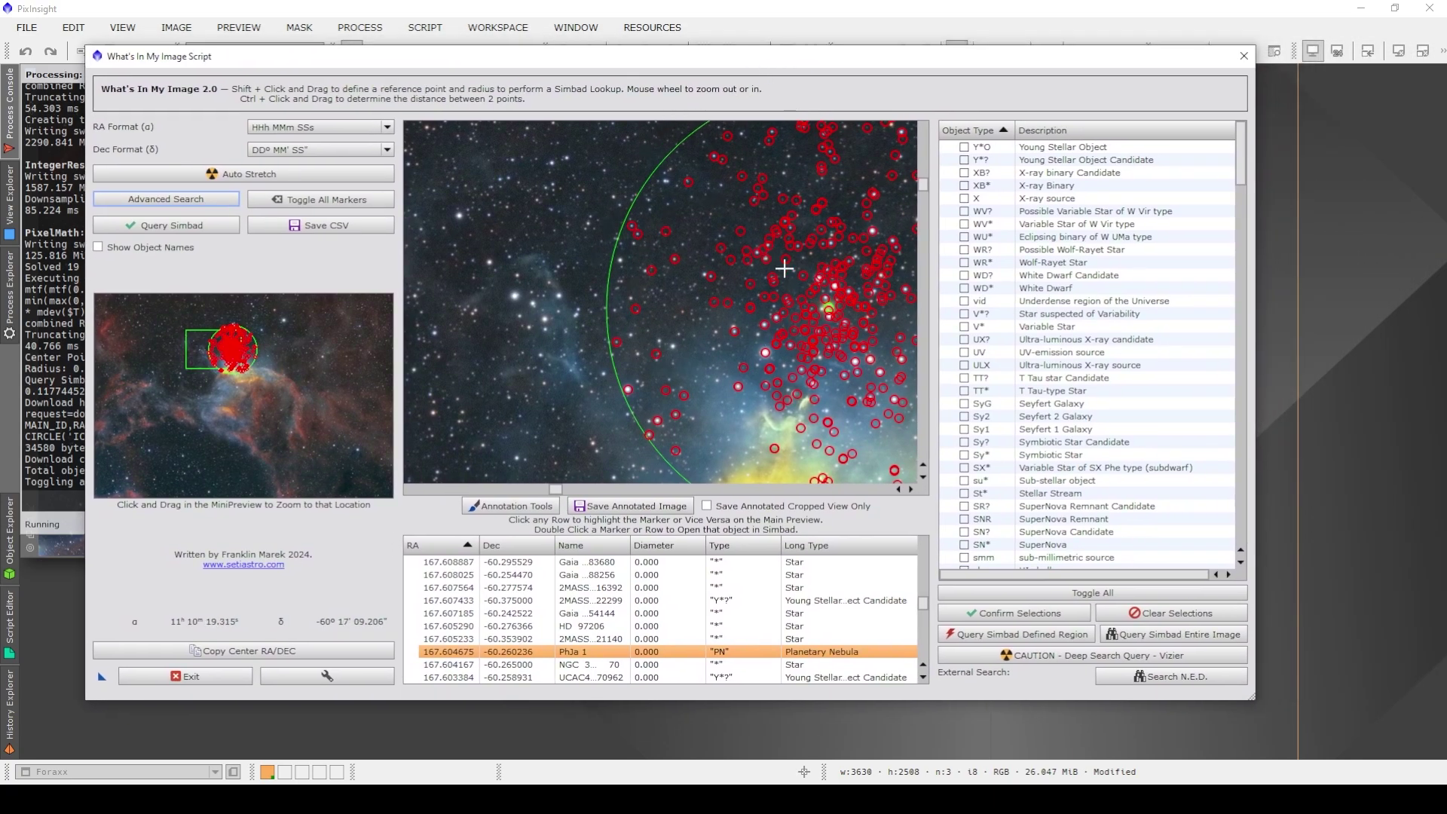
{"action": "scroll", "coordinate": [1080, 251], "scroll_direction": "down", "scroll_amount": 4}
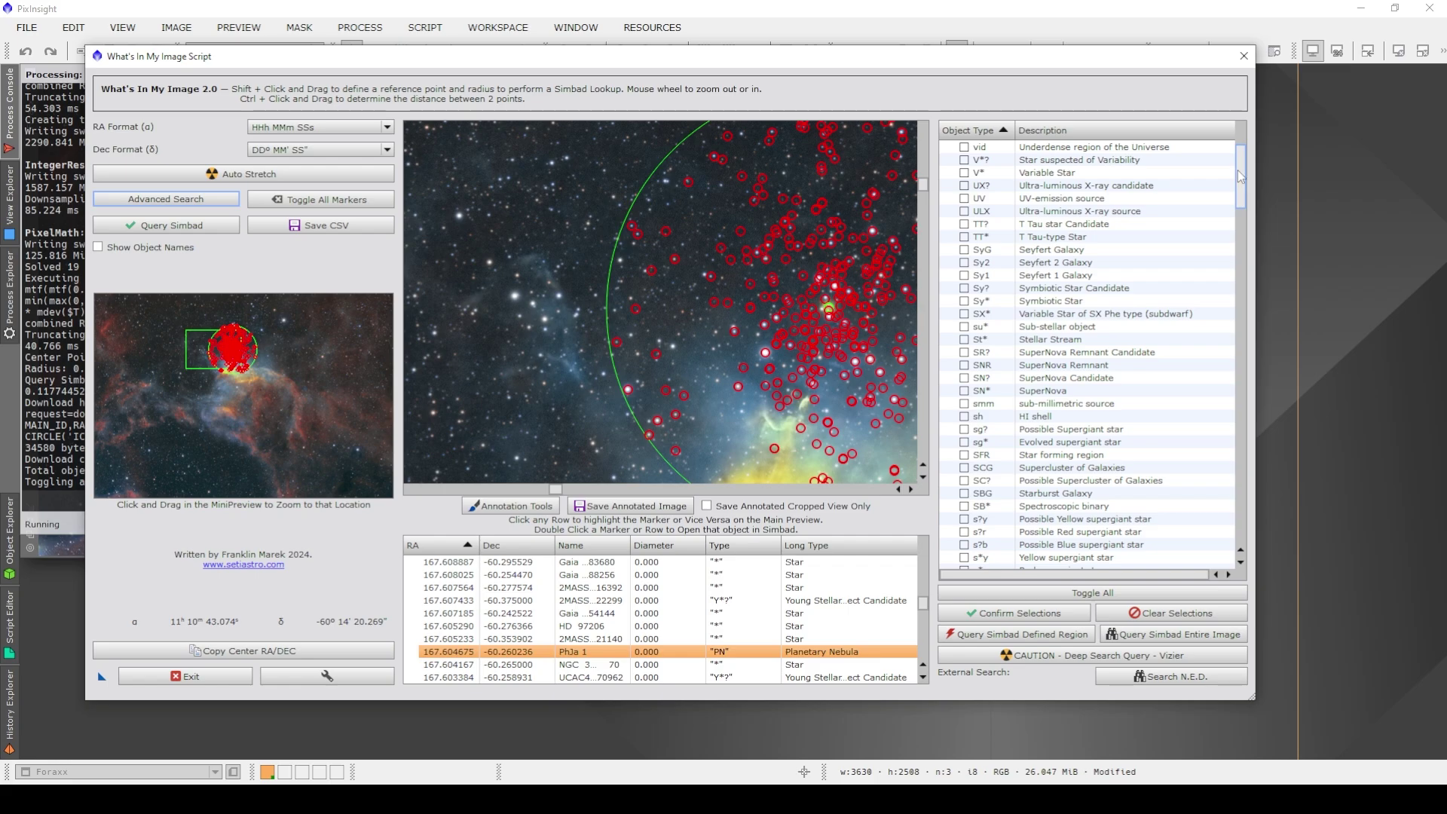
{"action": "mouse_move", "coordinate": [1240, 176]}
{"action": "left_mouse_down"}
{"action": "mouse_move", "coordinate": [1233, 291]}
{"action": "mouse_move", "coordinate": [1254, 498]}
{"action": "mouse_move", "coordinate": [1233, 157]}
{"action": "left_mouse_up"}
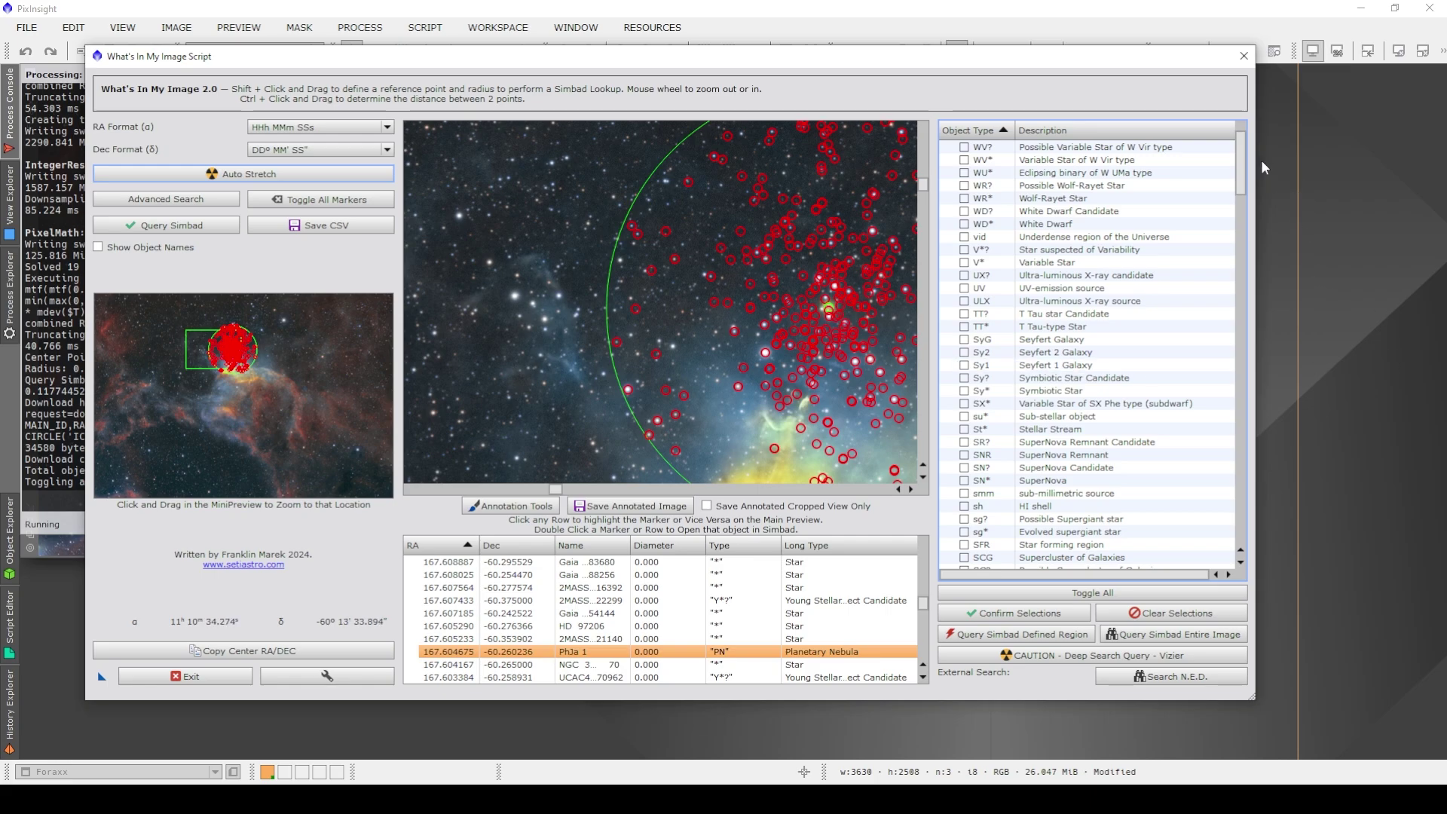
{"action": "left_click_drag", "start_coordinate": [1244, 168], "coordinate": [1240, 276]}
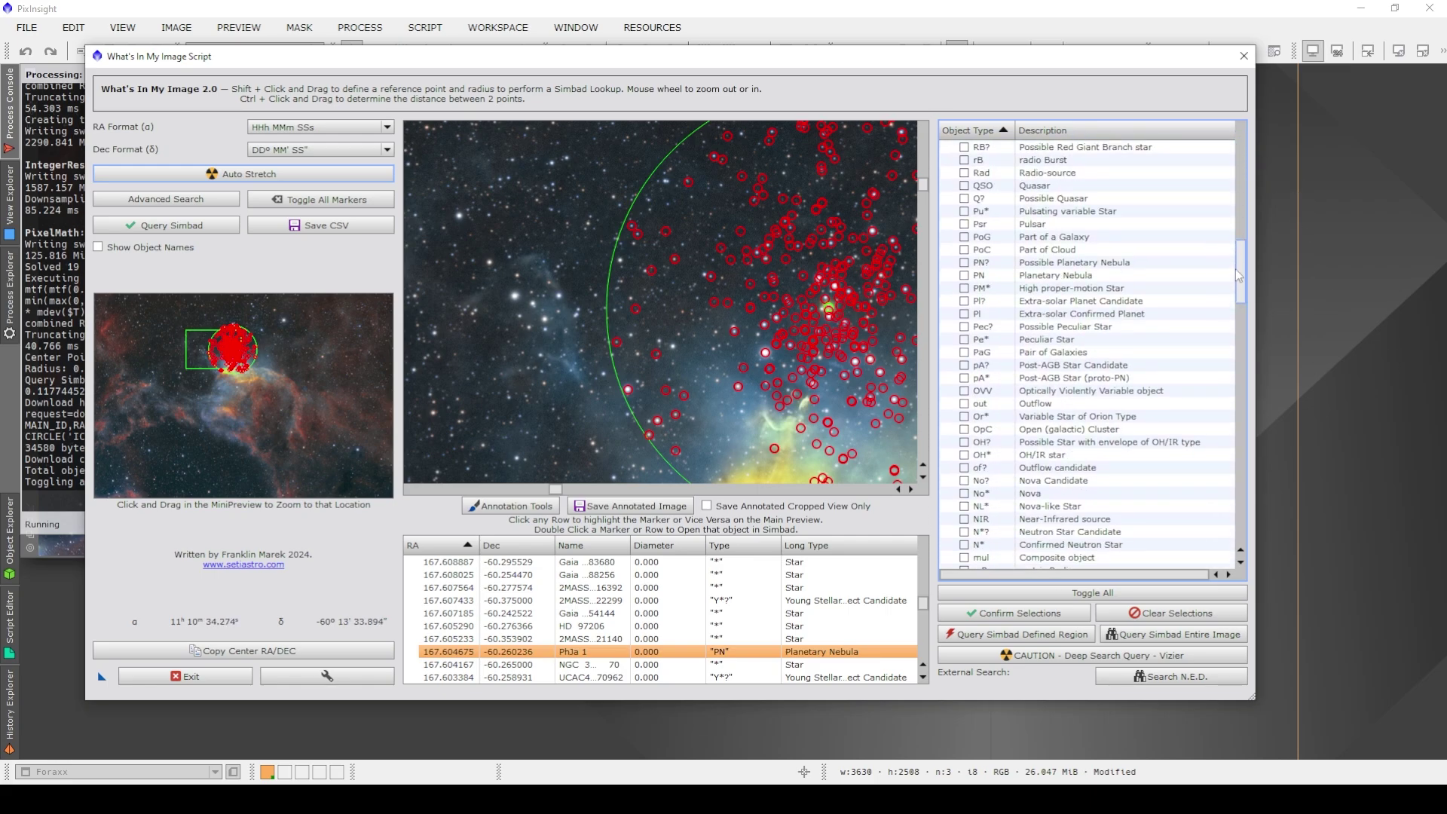
- Tick PN and PN?, confirm the selection, and re-query the Simbad region
{"action": "left_click", "coordinate": [965, 276]}
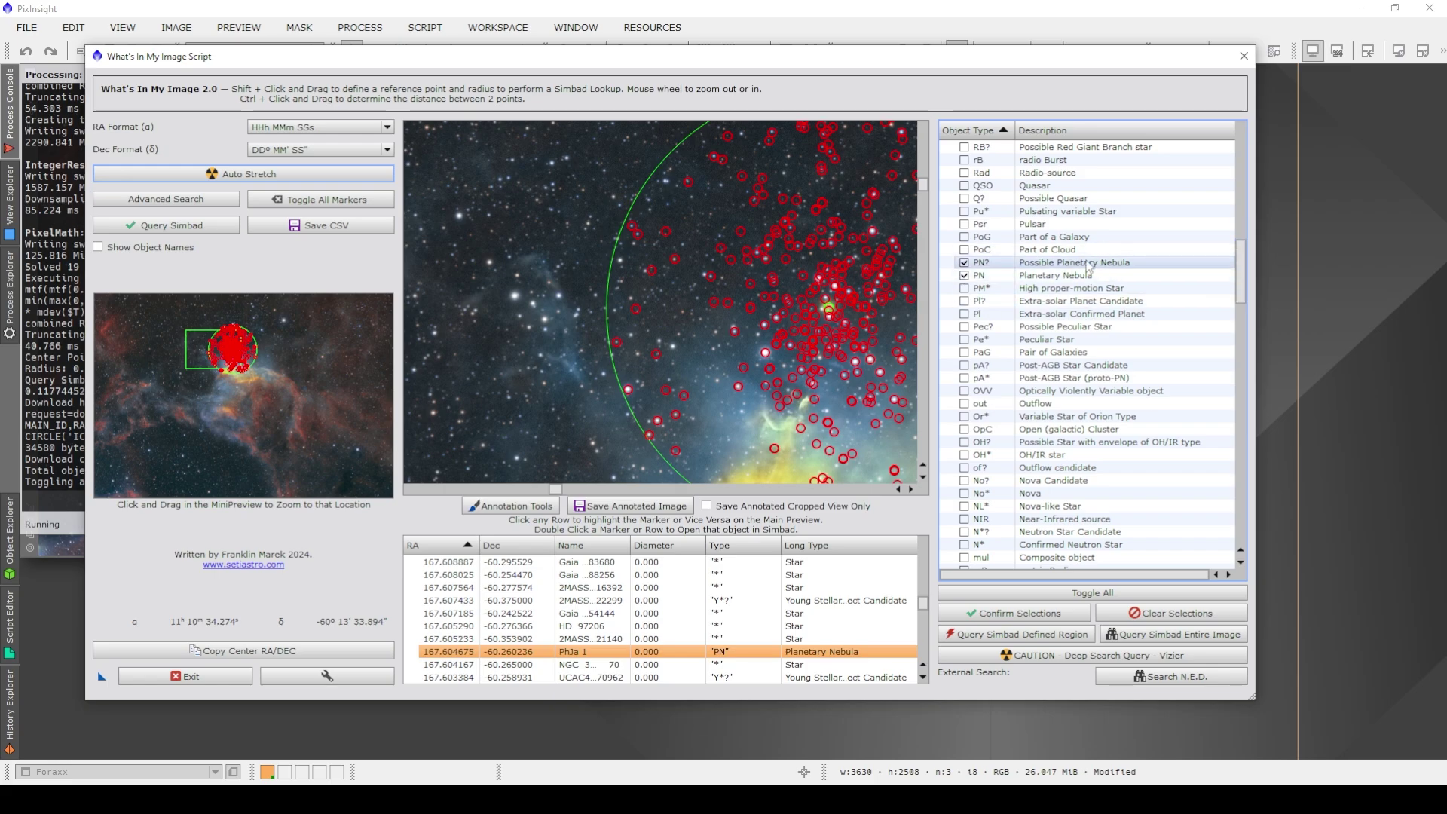
{"action": "left_click", "coordinate": [1036, 618]}
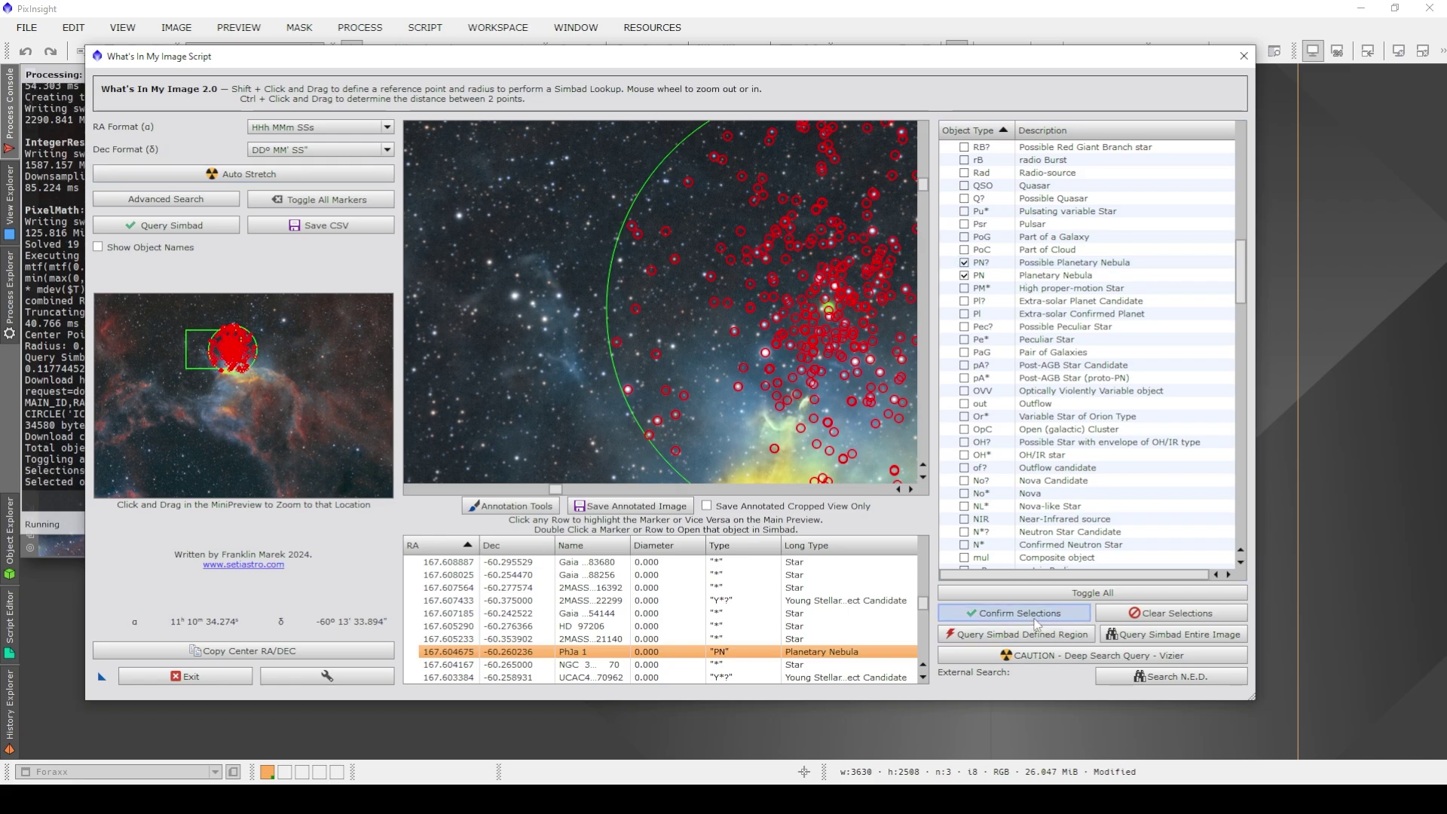
{"action": "left_click", "coordinate": [1069, 637]}
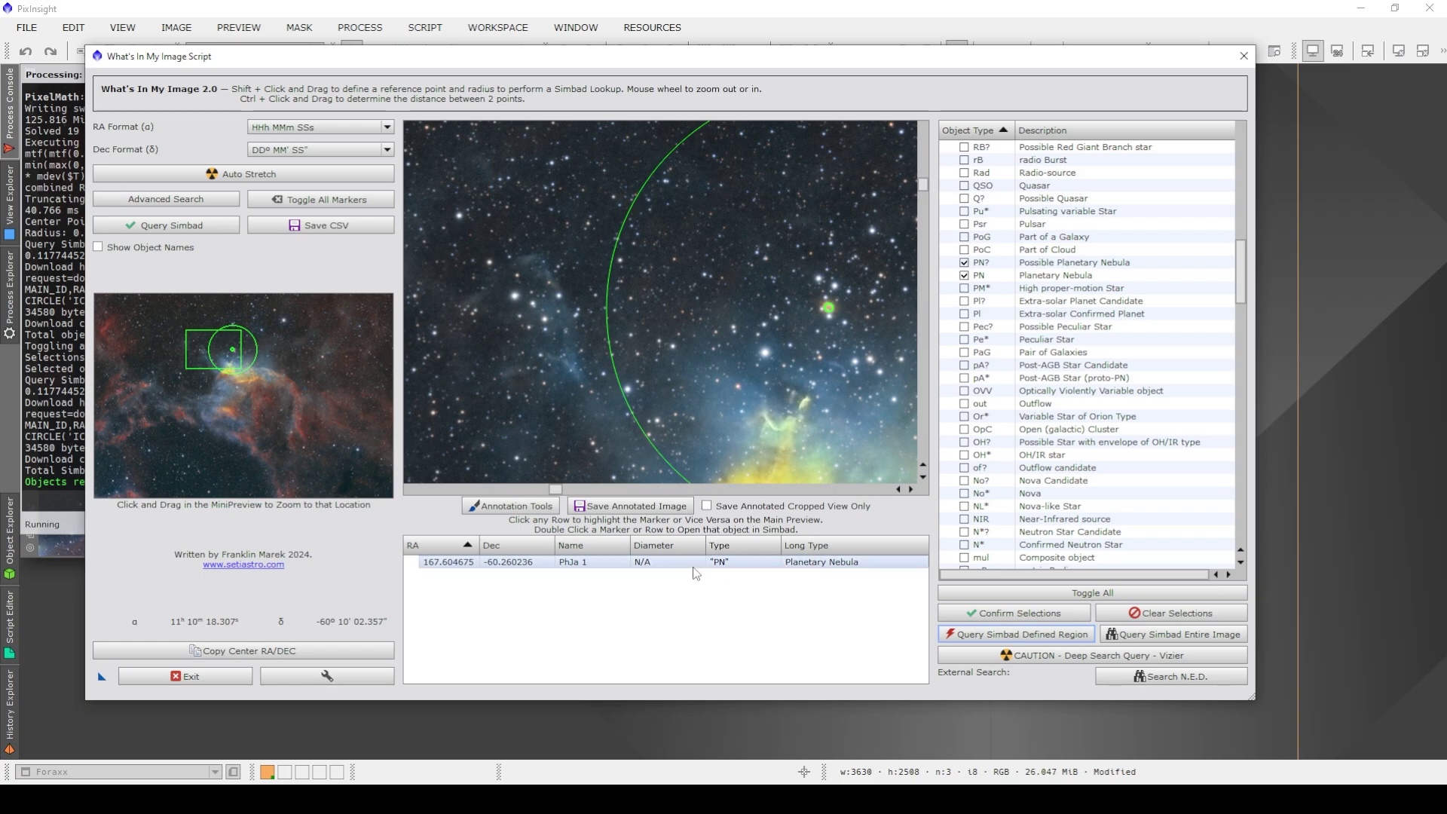
- Select the single PhJa 1 planetary nebula result at RA 167.604675, Dec −60.260236
{"action": "left_click", "coordinate": [604, 567]}
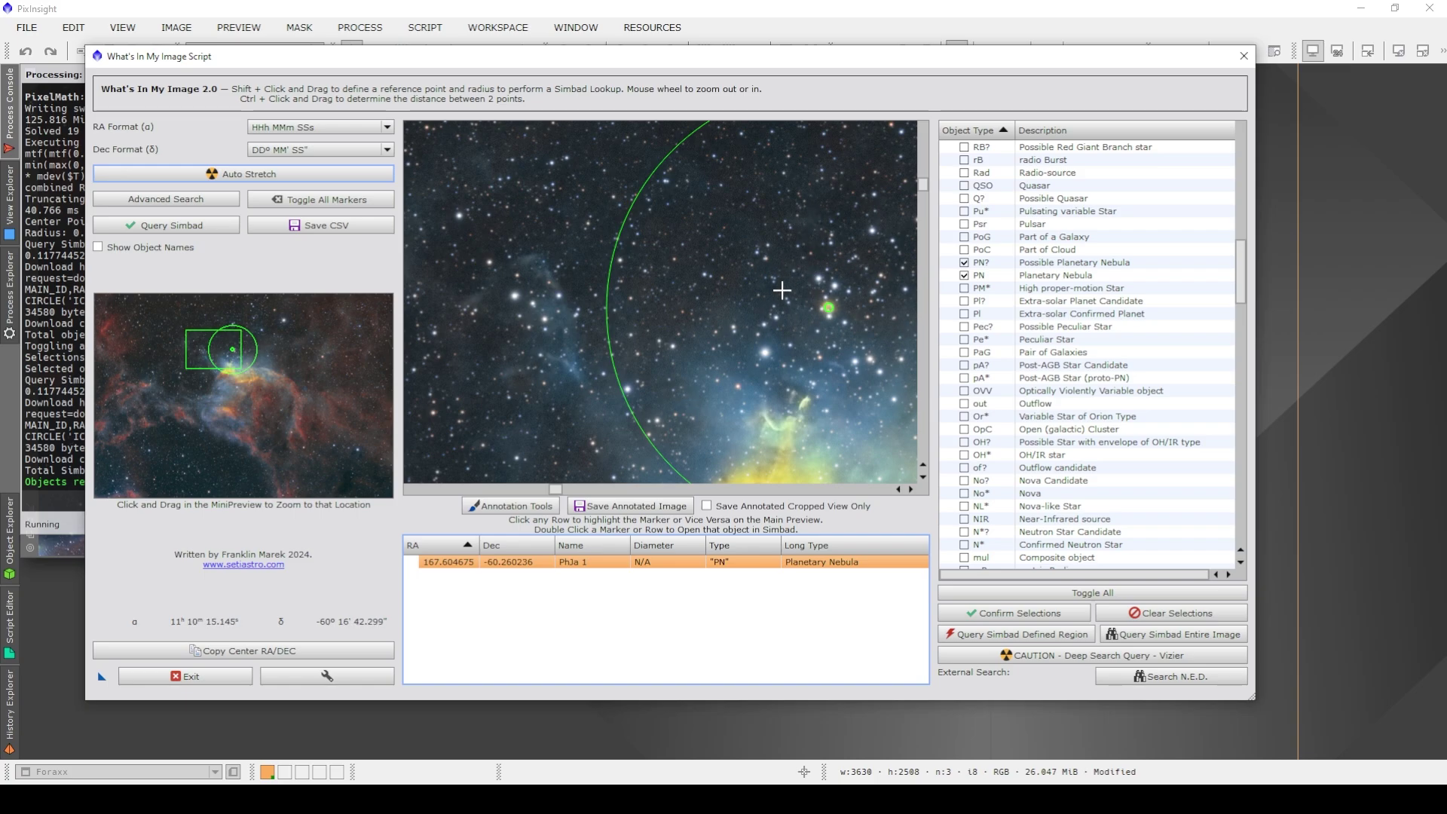
{"action": "left_click_drag", "start_coordinate": [930, 63], "coordinate": [980, 37]}
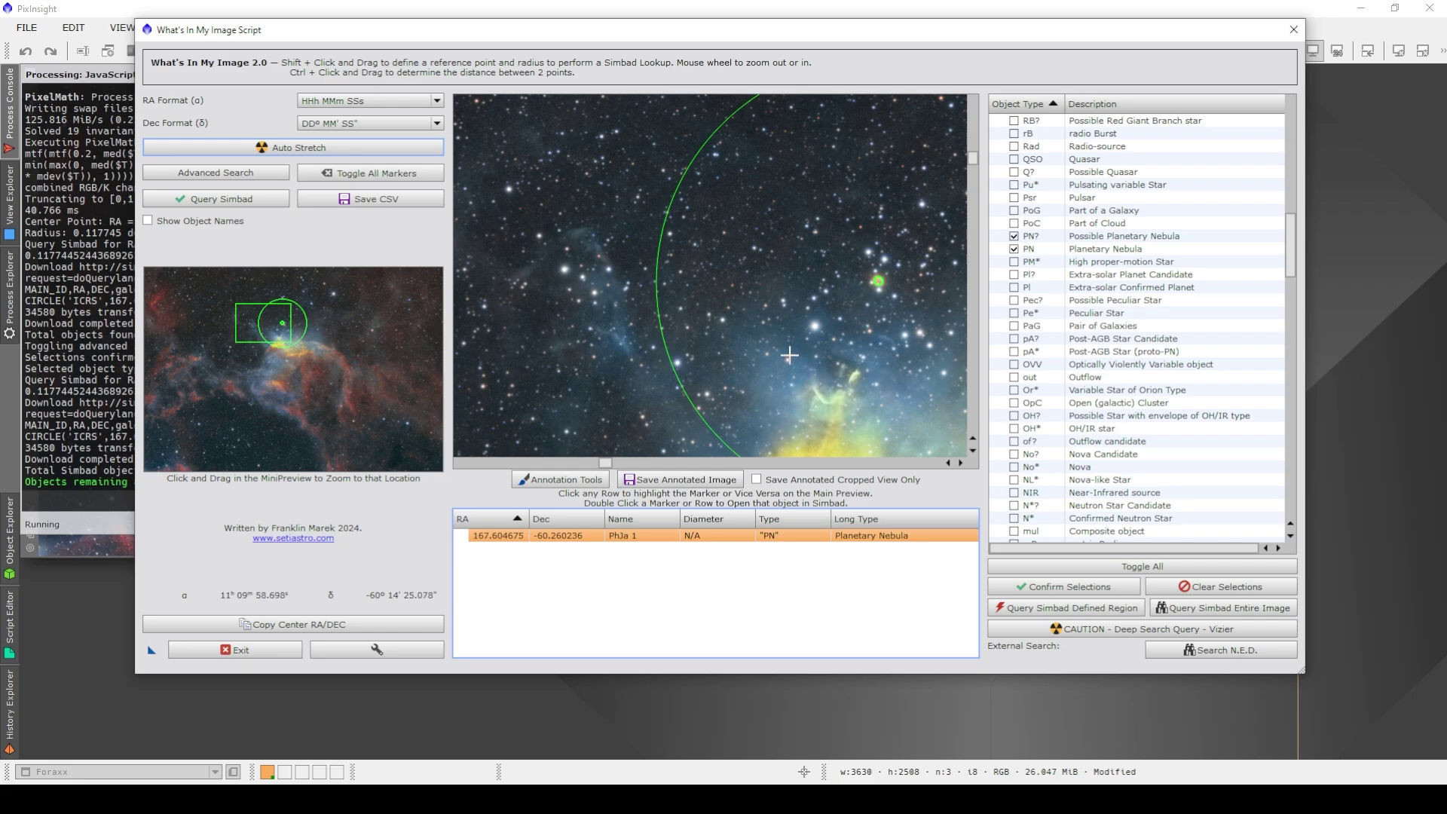
- In Annotation Tools, set font size 18 and enter the label text PhJa1
{"action": "left_click", "coordinate": [573, 483]}
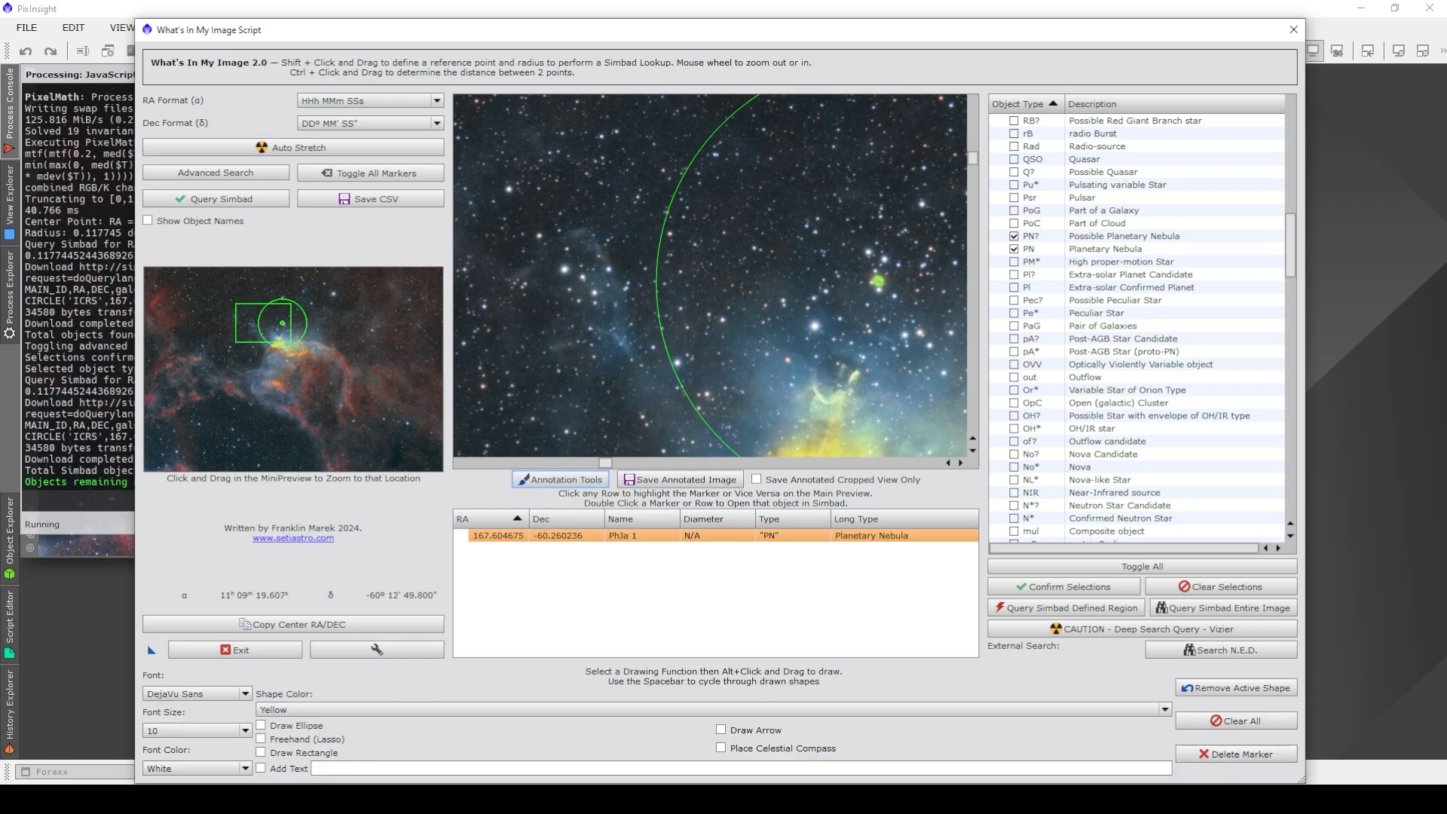
{"action": "left_click_drag", "start_coordinate": [873, 43], "coordinate": [853, 29]}
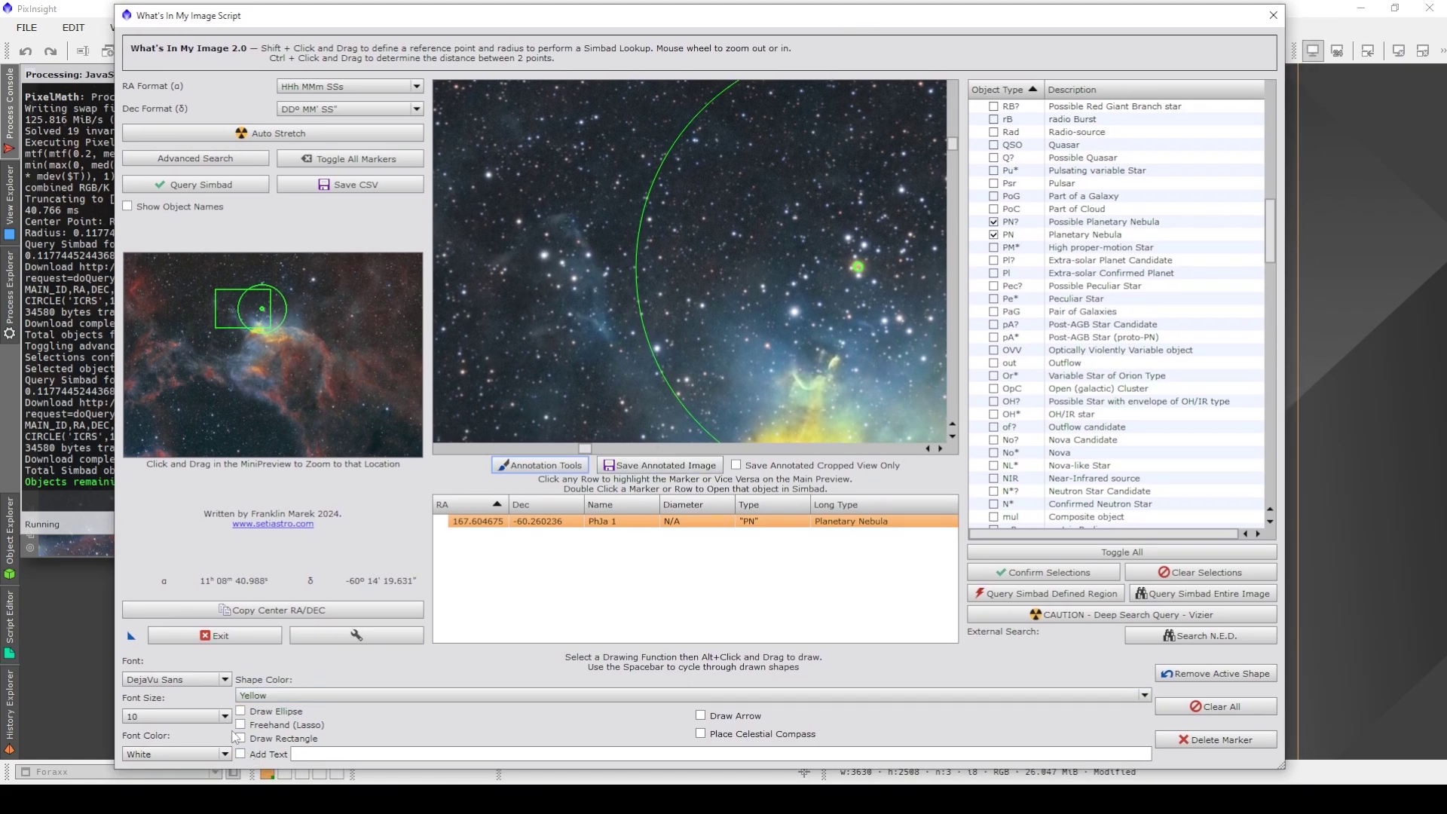
{"action": "left_click", "coordinate": [215, 716]}
{"action": "left_click", "coordinate": [190, 601]}
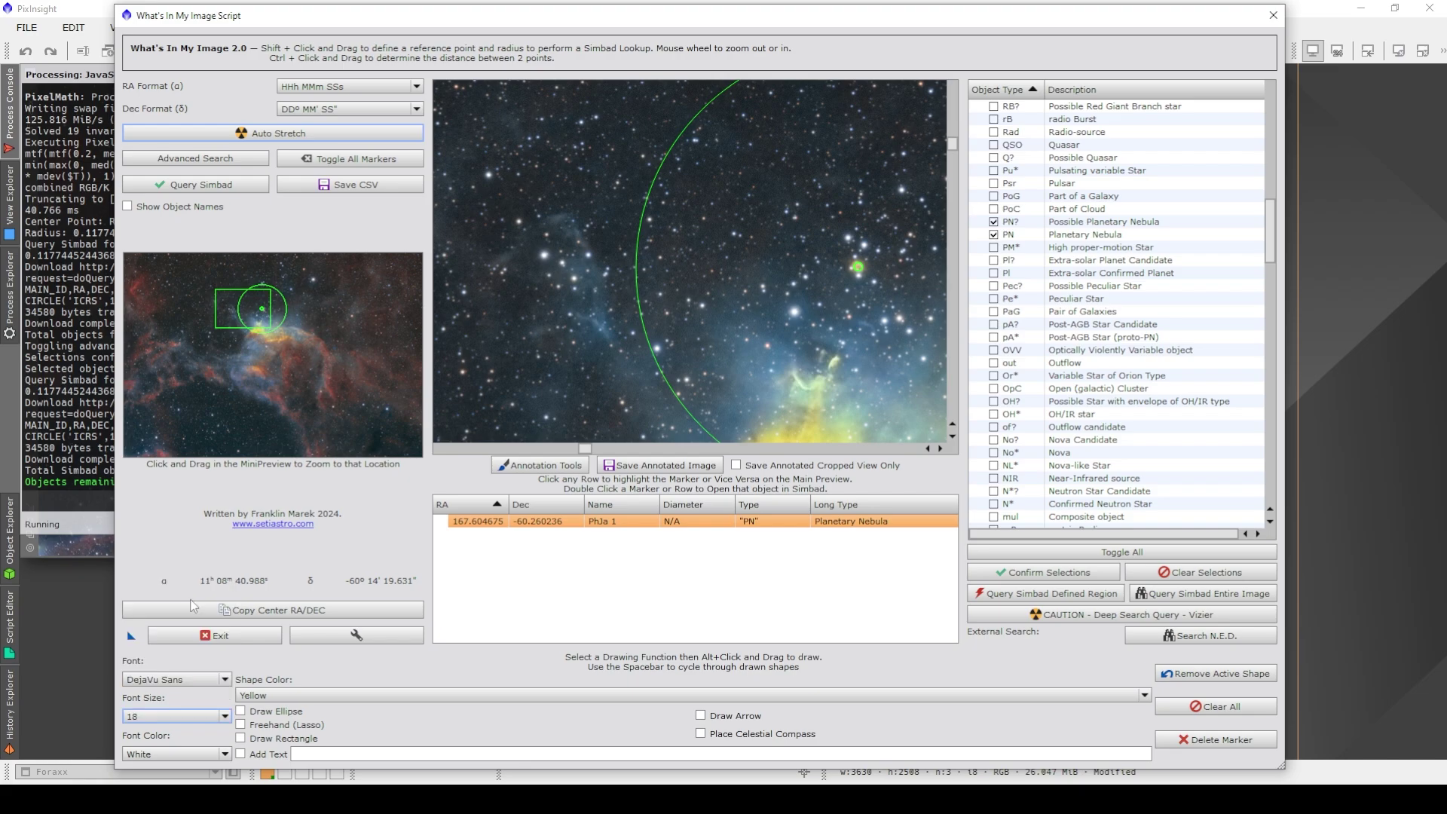
{"action": "left_click", "coordinate": [317, 753]}
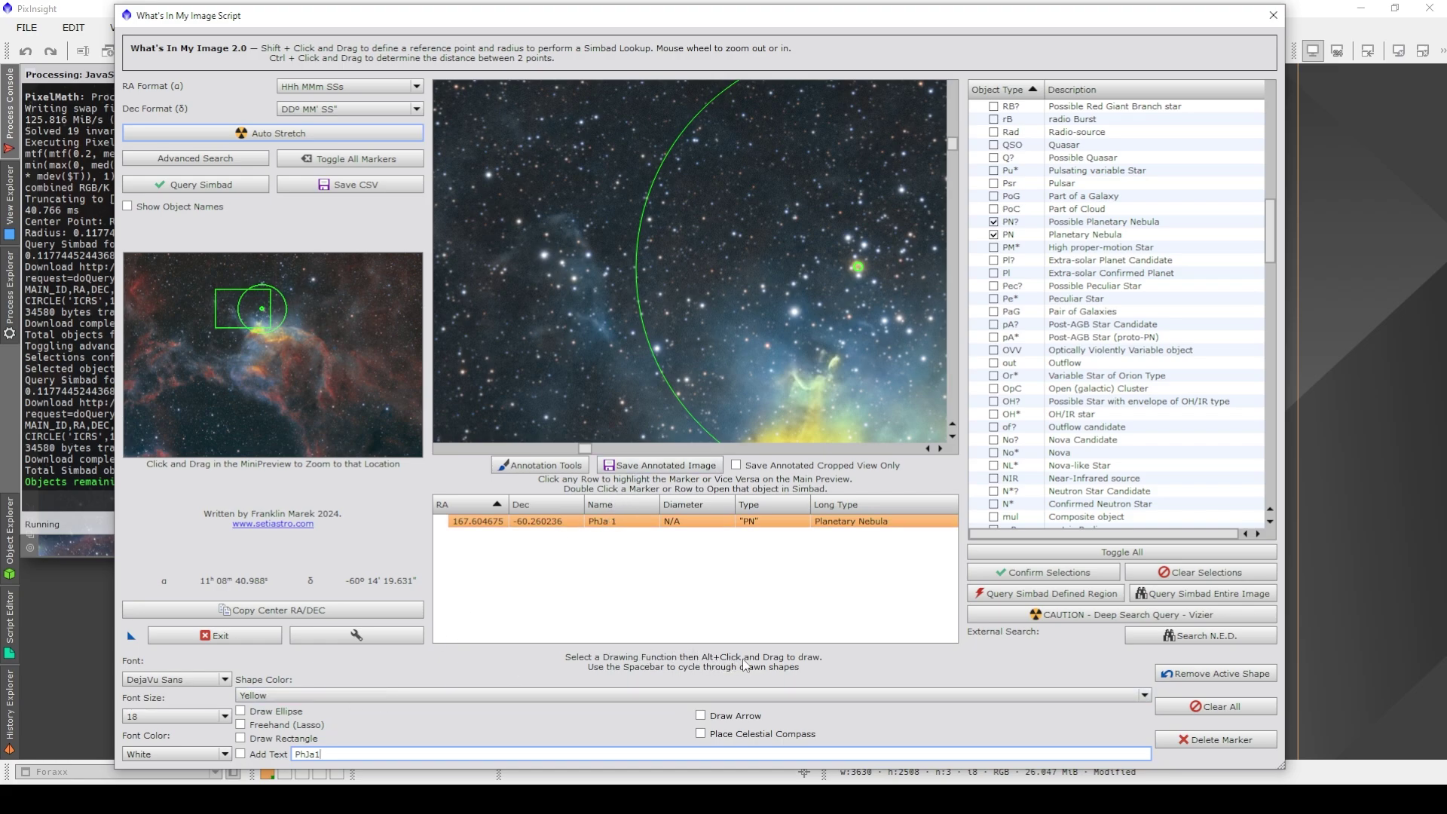
- Place the PhJa1 text label beside the PhJa 1 nebula in the preview
{"action": "left_click", "coordinate": [893, 261]}
{"action": "left_click_drag", "start_coordinate": [892, 261], "coordinate": [908, 262]}
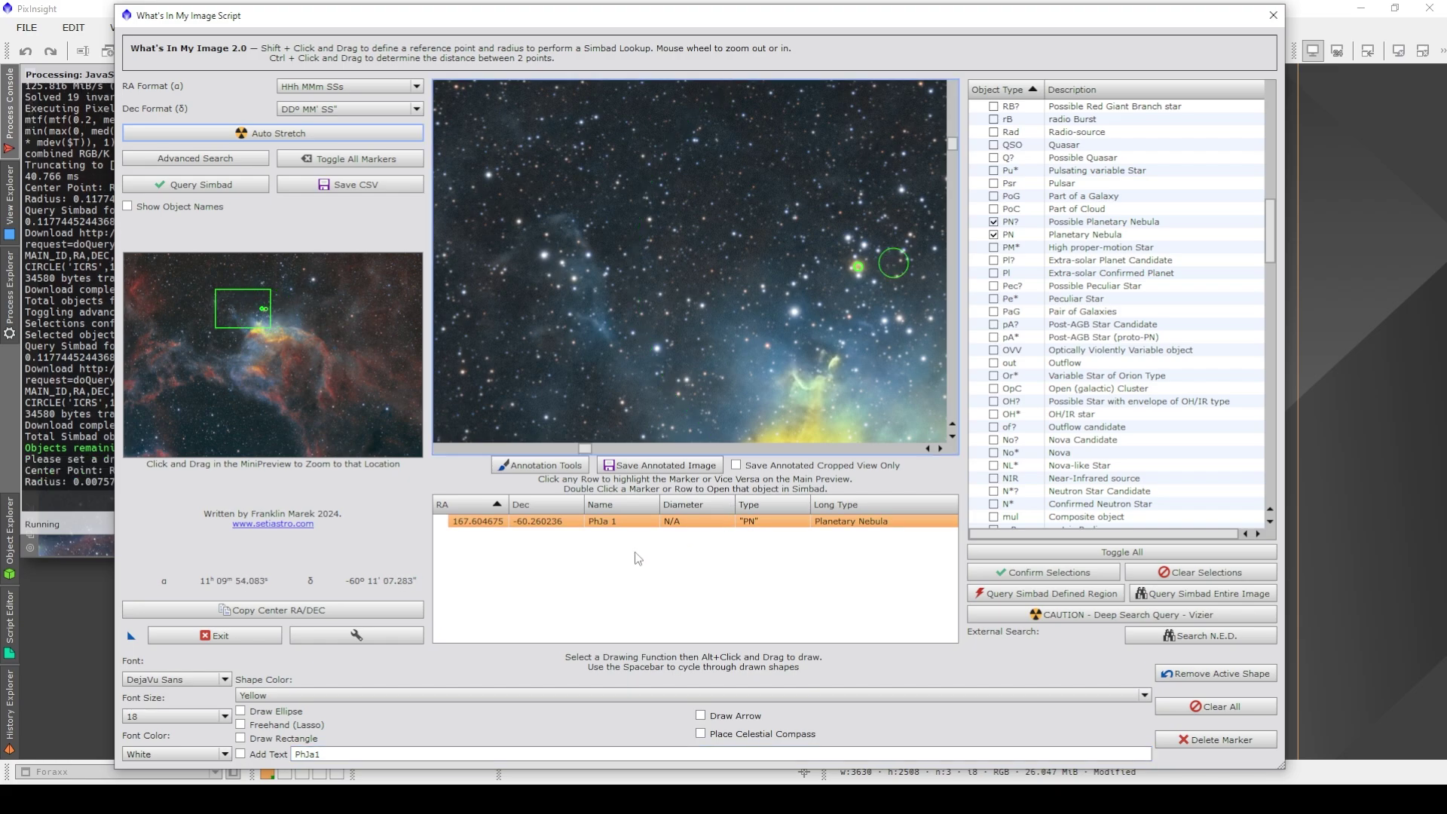
{"action": "left_click", "coordinate": [250, 753]}
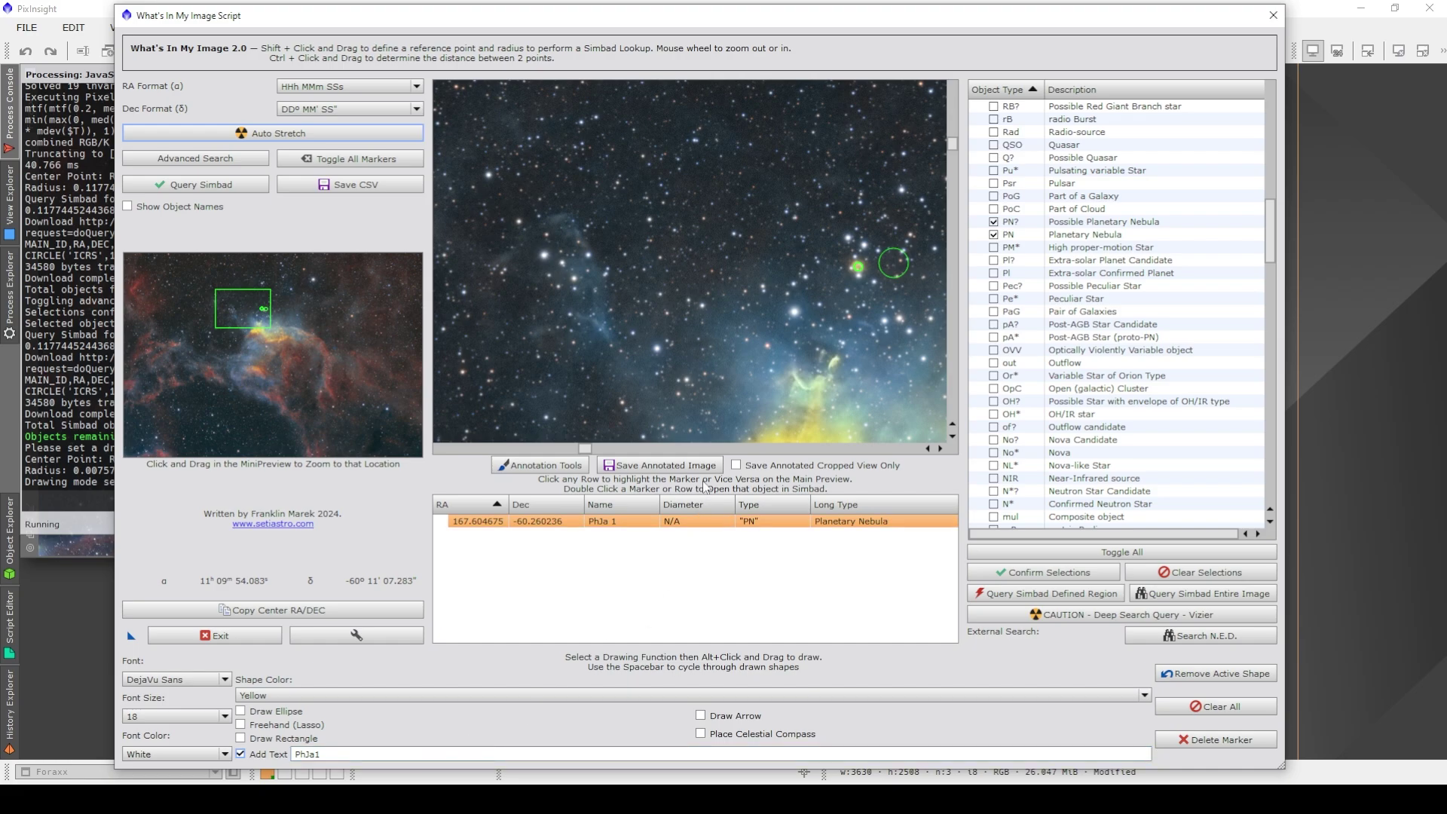
{"action": "left_click", "coordinate": [874, 246], "text": "alt"}
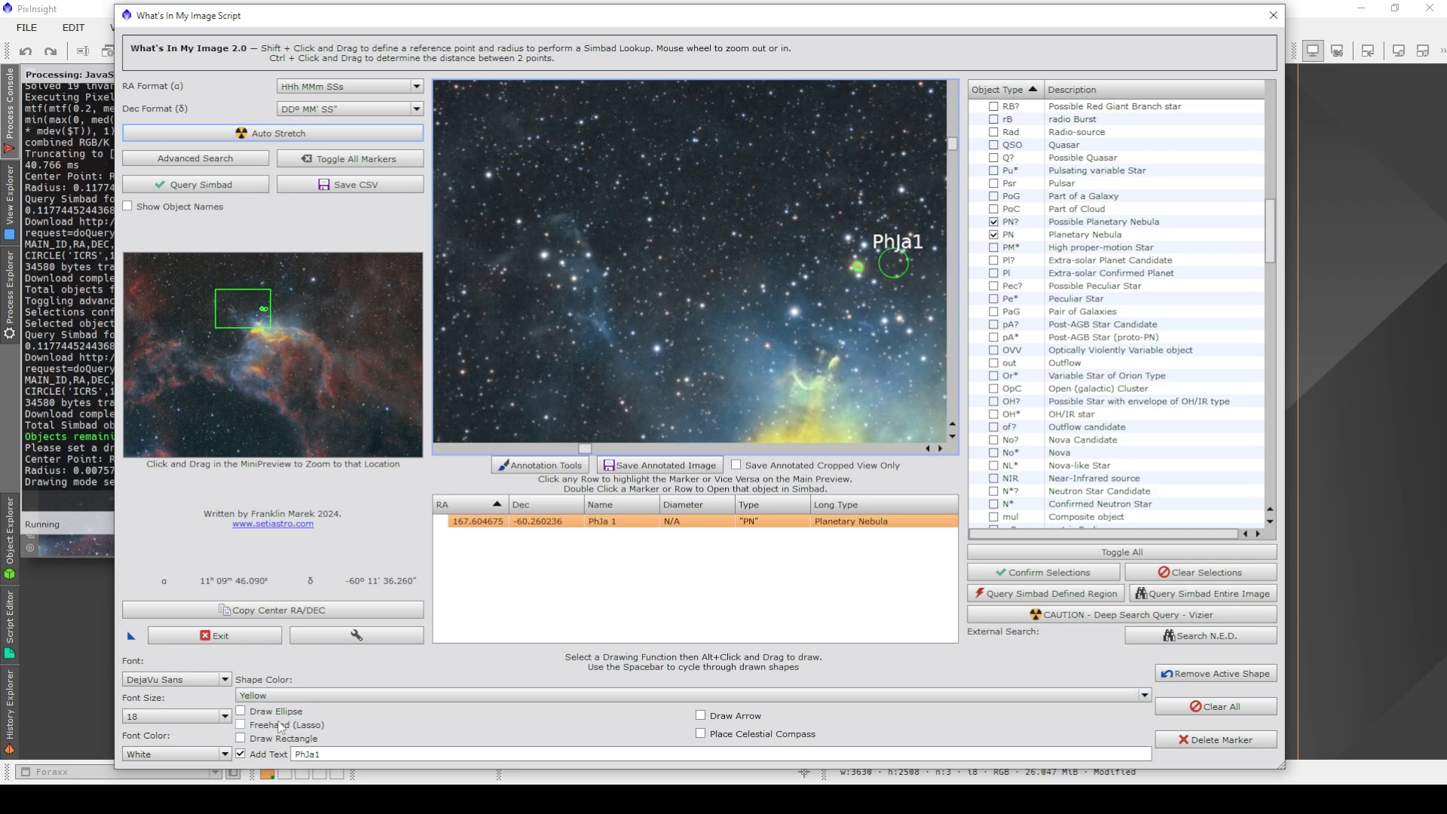
- Switch to Draw Arrow, mark beside the PhJa 1 nebula, and hide all Simbad markers
{"action": "left_click", "coordinate": [701, 716]}
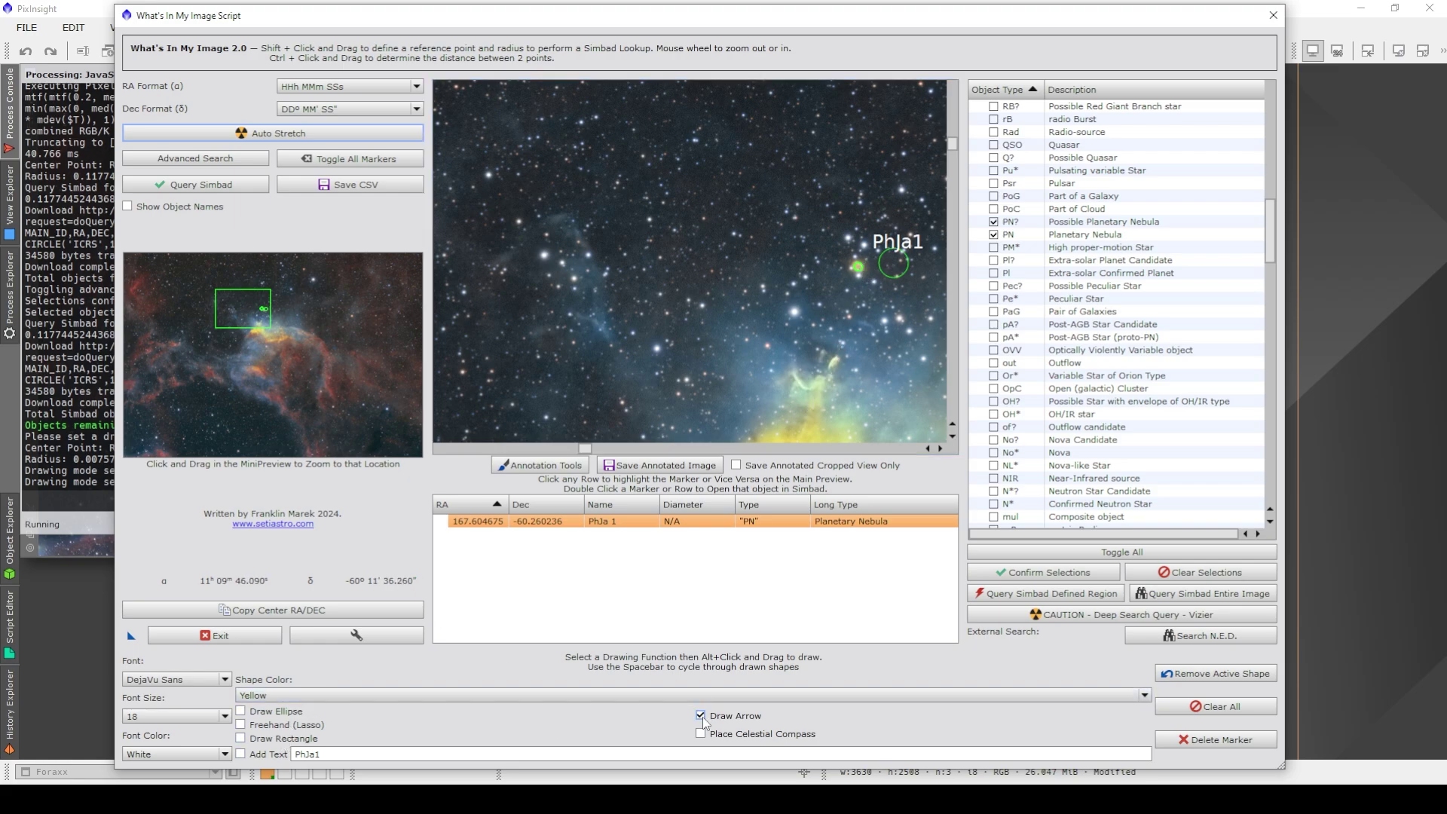
{"action": "left_click", "coordinate": [864, 253]}
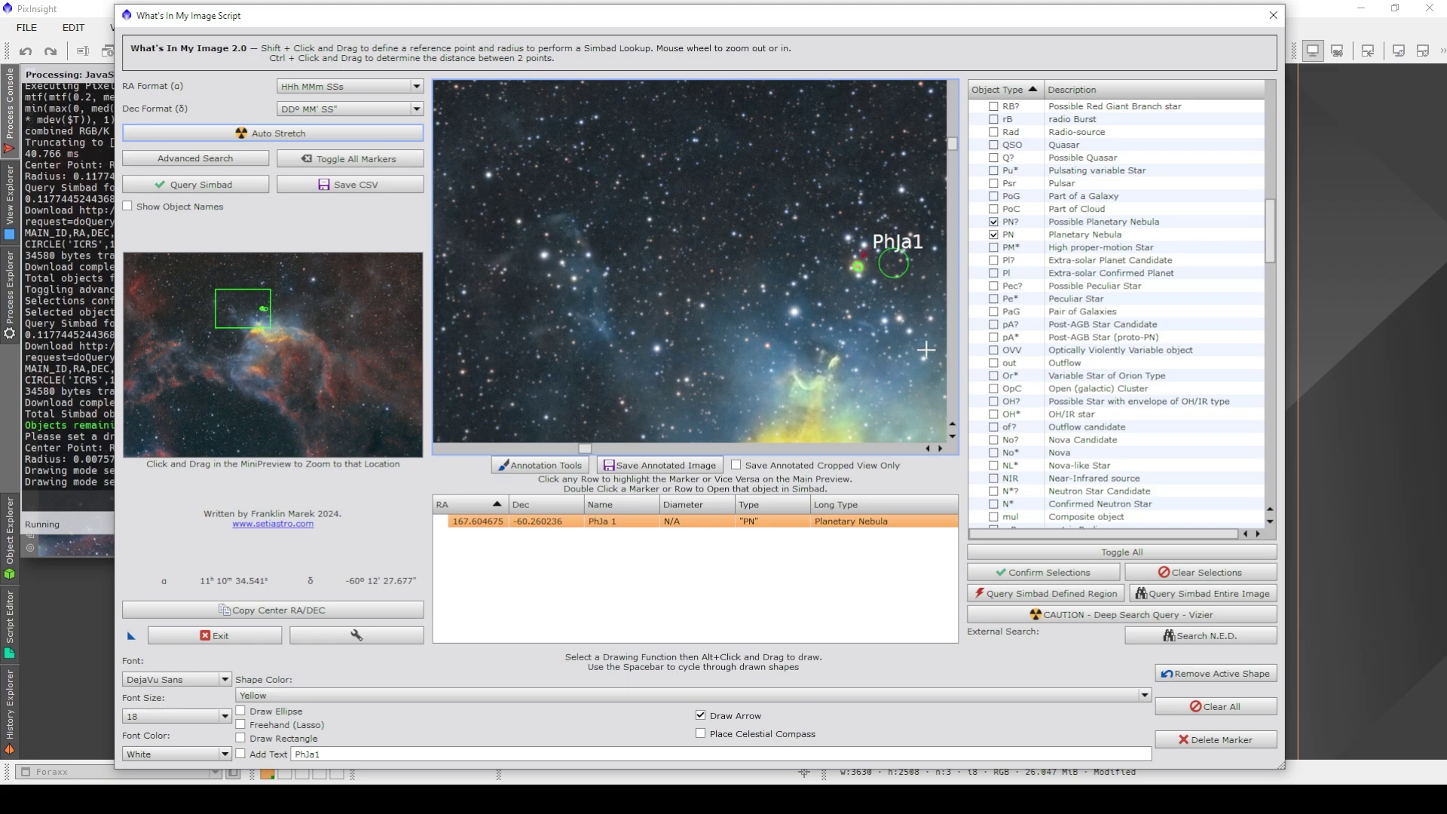
{"action": "left_click", "coordinate": [376, 162]}
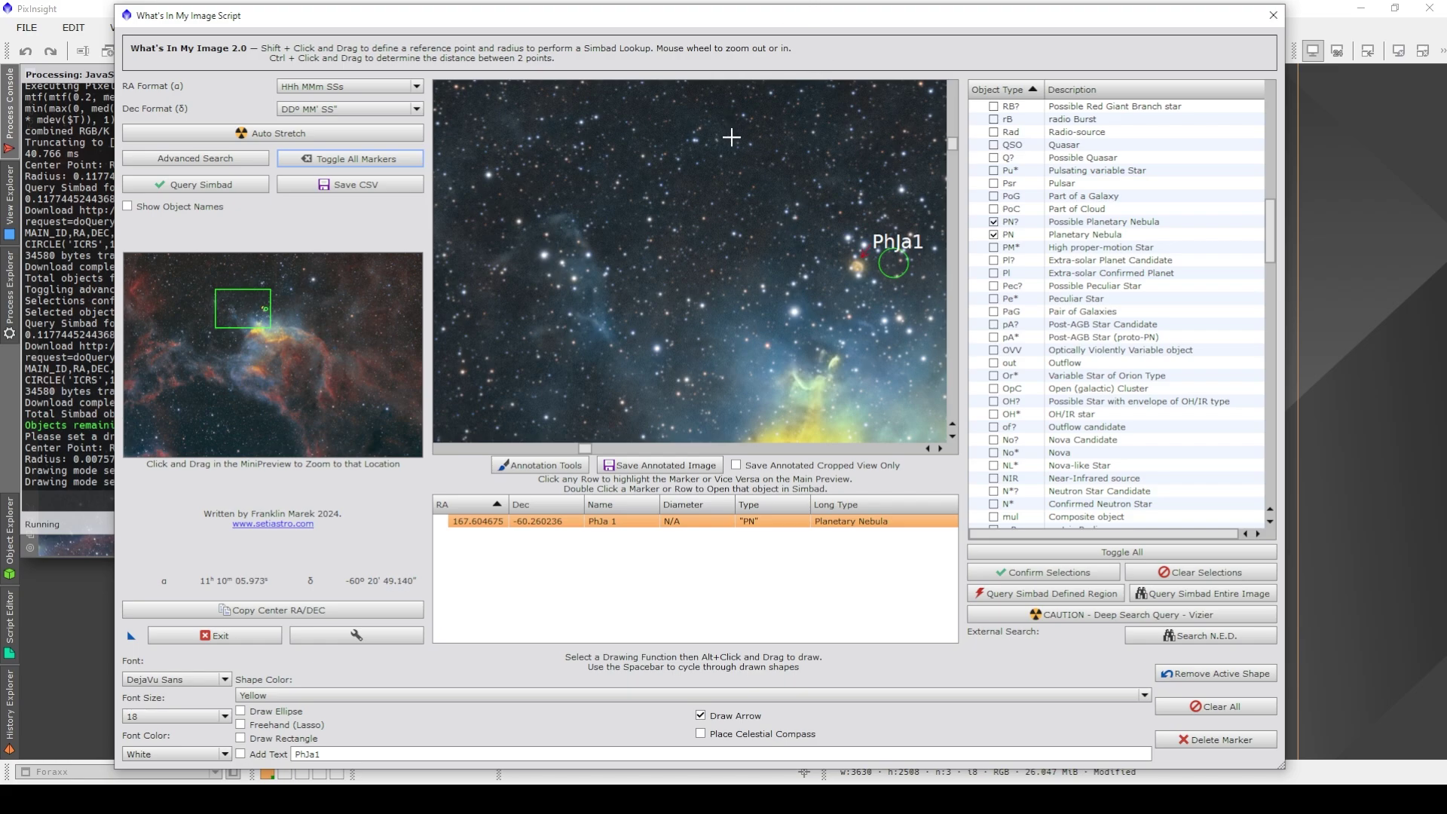
- Cancel the What's In My Image dialog with Escape
{"action": "key", "text": "Escape"}
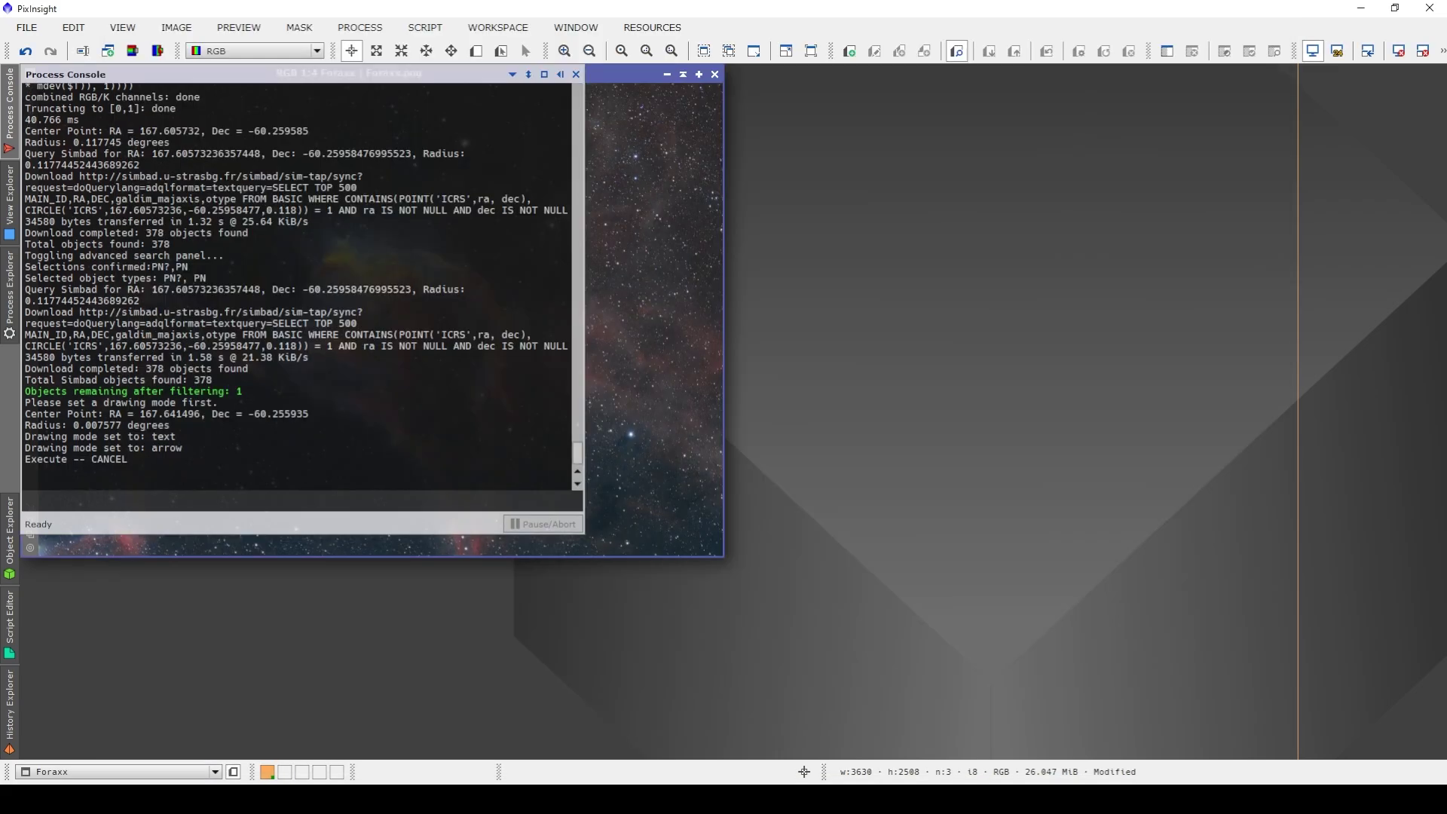